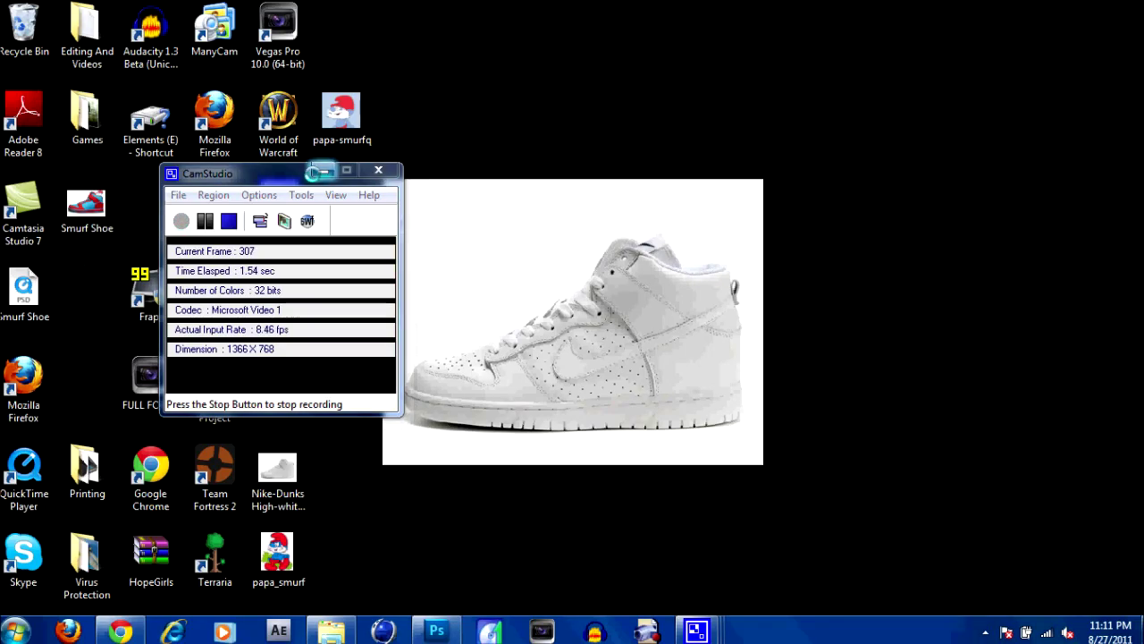
Preview the finished Smurf shoe image, then open DUNK_HI_1024.psd from Downloads
double_click(86, 210)
left_click(857, 585)
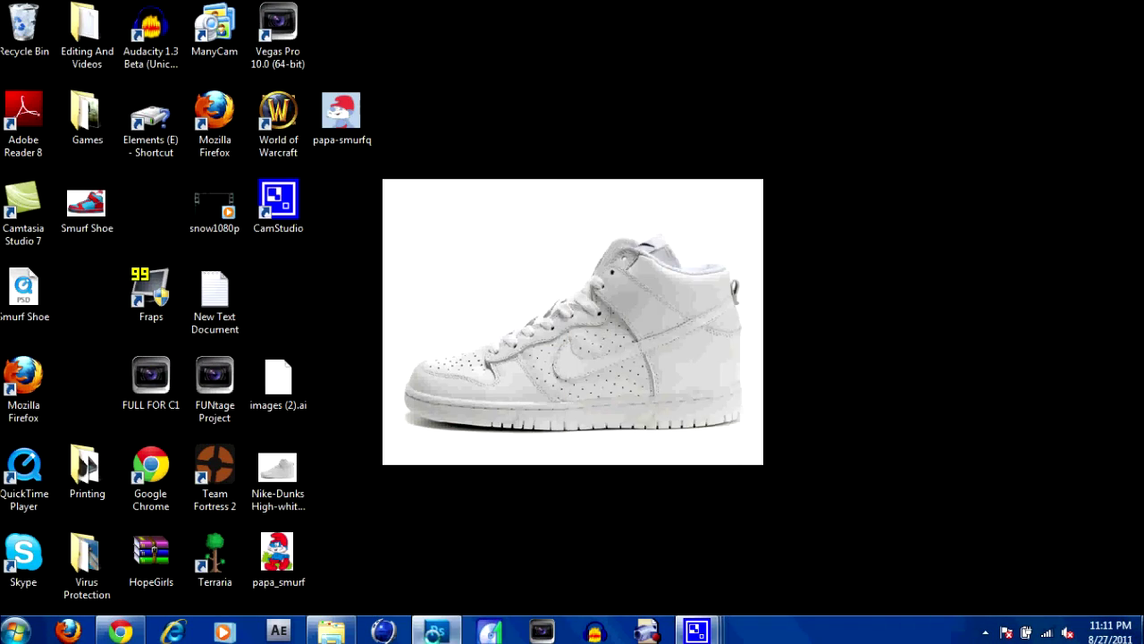
left_click(436, 630)
key("ctrl+o")
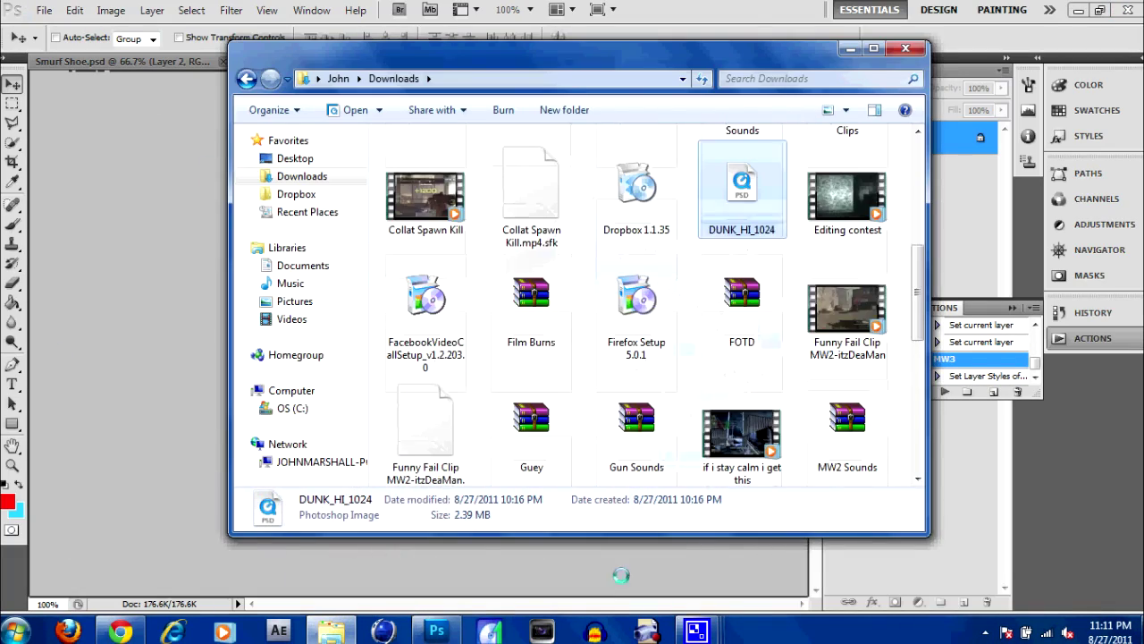
double_click(741, 179)
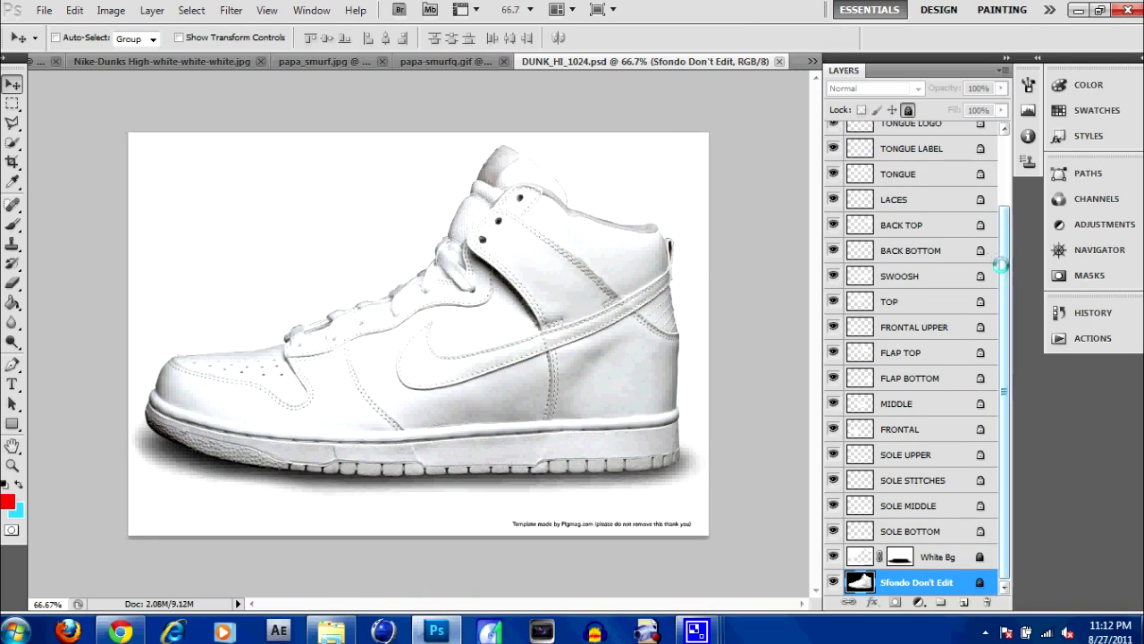
Paint the SOLE BOTTOM layer red and cyan with a size-112 brush
left_click(894, 534)
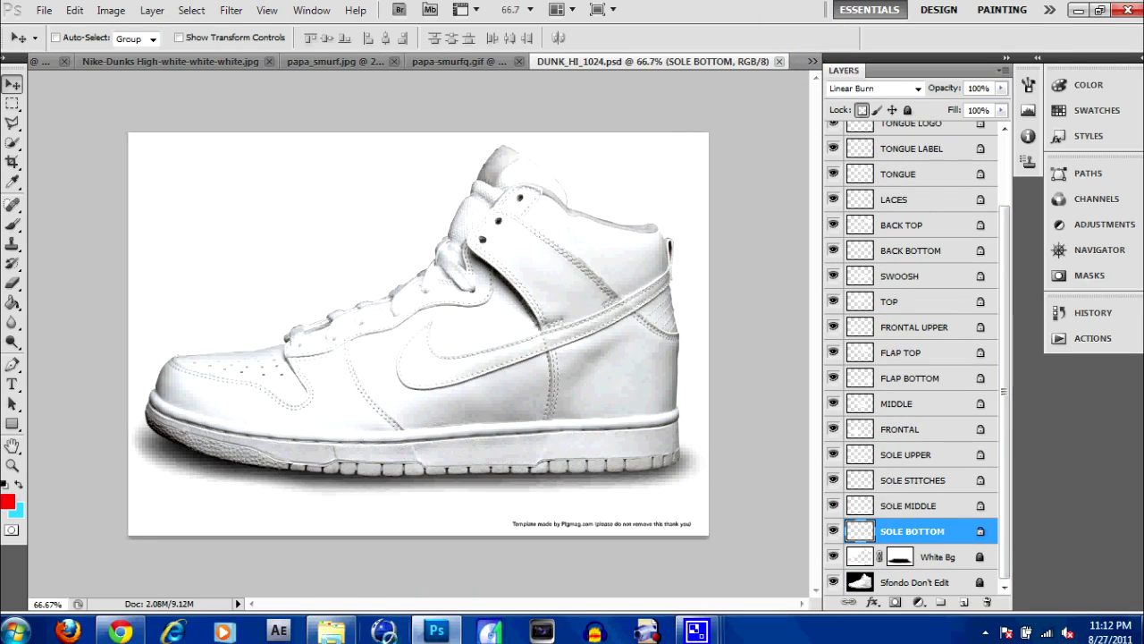
left_click(13, 222)
left_click(63, 38)
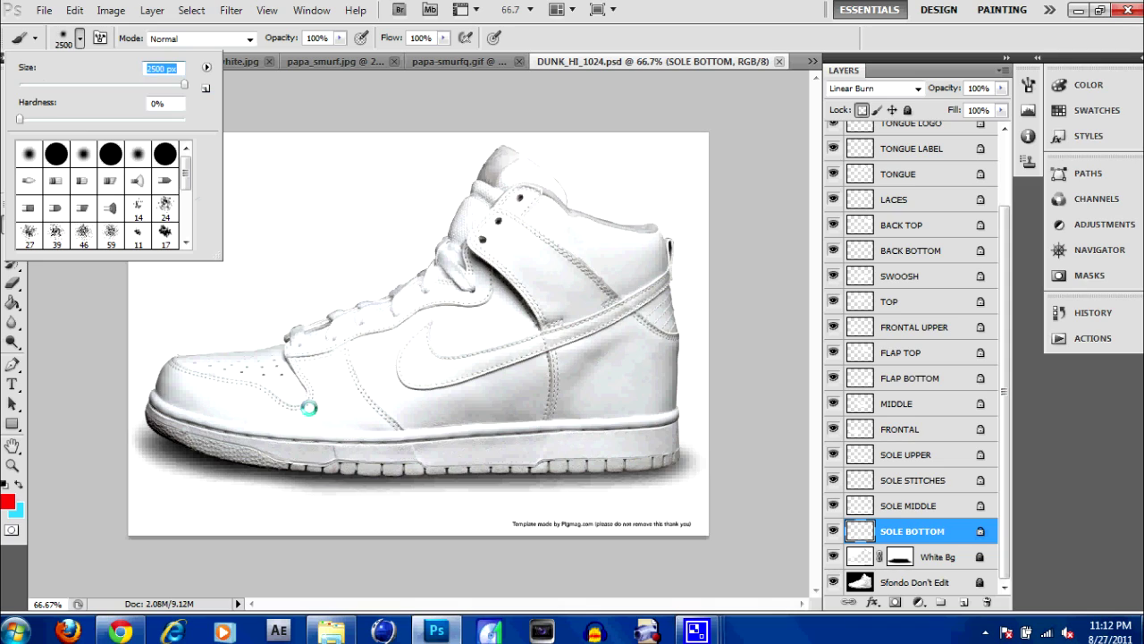
left_click(337, 431)
mouse_move(152, 418)
left_mouse_down()
mouse_move(465, 470)
mouse_move(680, 460)
left_mouse_up()
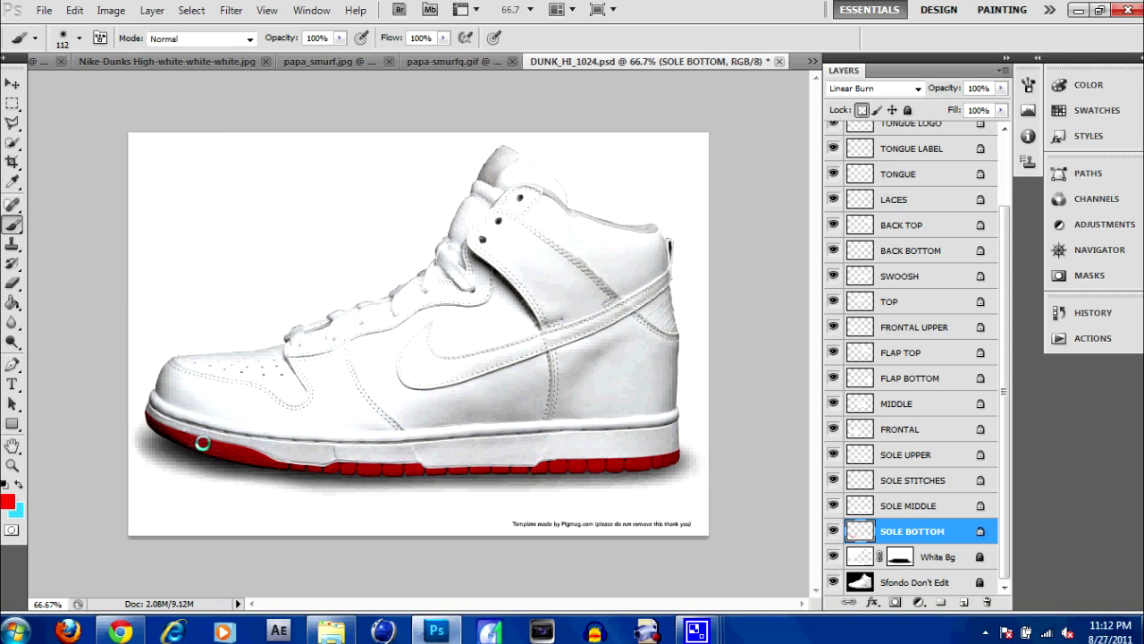
mouse_move(210, 469)
left_mouse_down()
mouse_move(689, 458)
mouse_move(529, 457)
mouse_move(130, 418)
mouse_move(256, 441)
left_mouse_up()
key("x")
Paint a cyan strip along the SOLE UPPER layer
left_click(899, 505)
key("alt+bracketright")
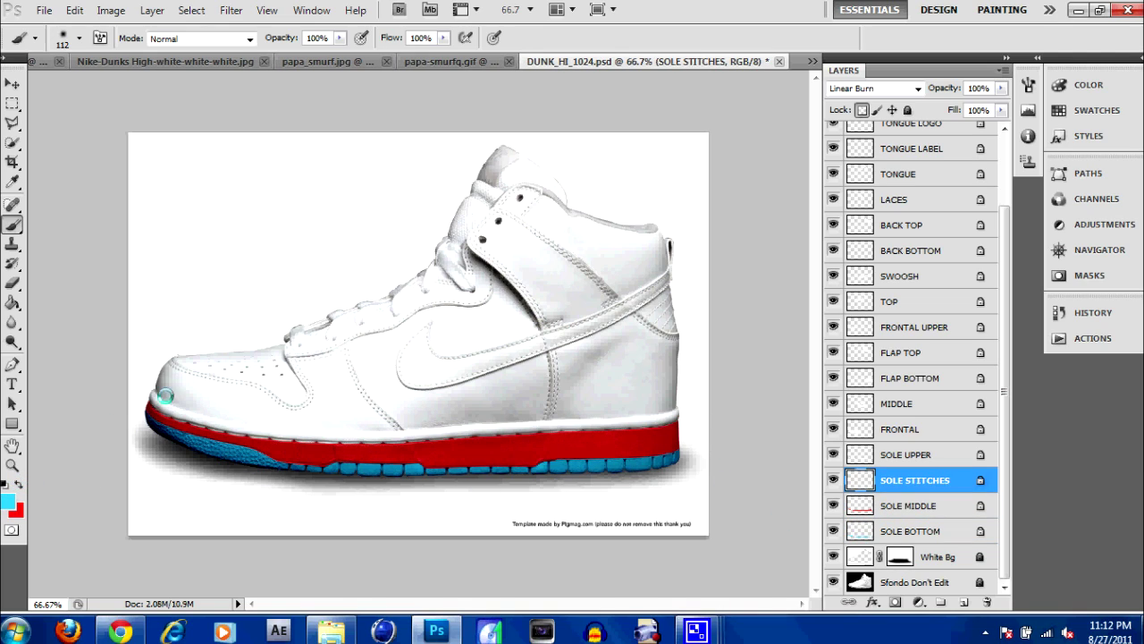
key("alt+bracketright")
left_click_drag(531, 439, 193, 395)
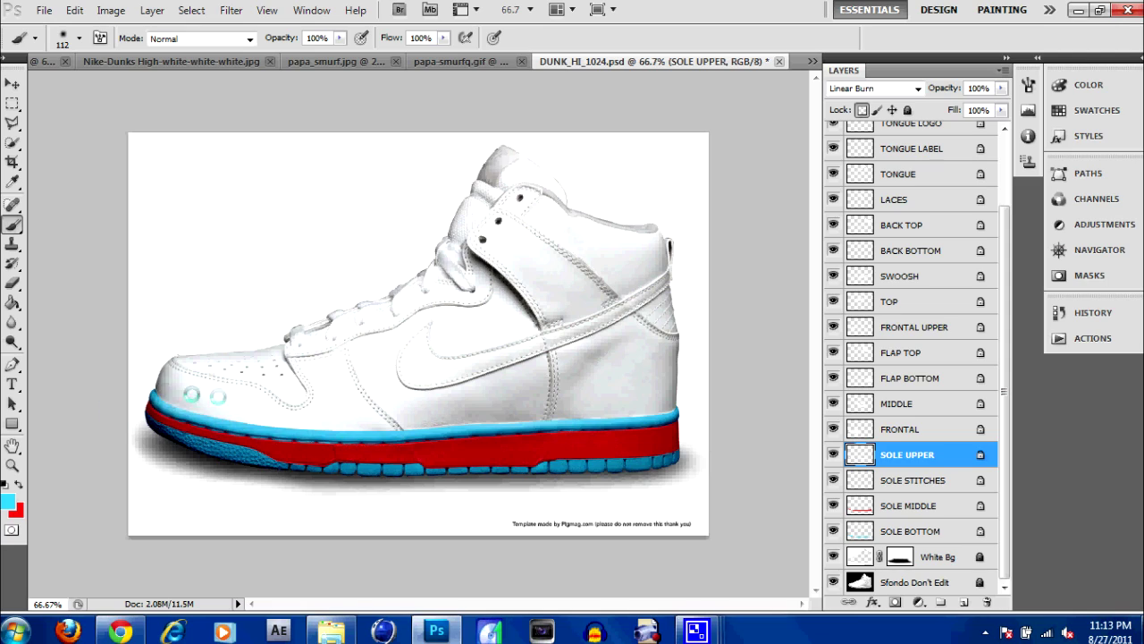
left_click(857, 525)
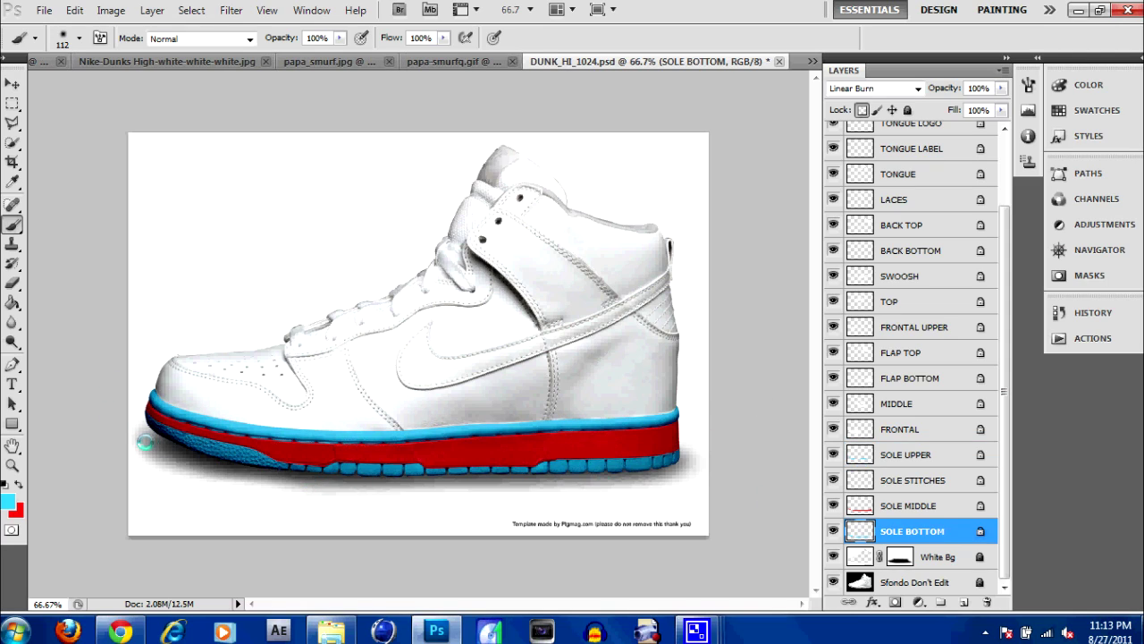
Paint the toe and front panel on the FRONTAL layer cyan
left_click(897, 432)
left_click_drag(358, 429, 214, 384)
left_click_drag(312, 429, 376, 358)
left_click_drag(384, 420, 152, 394)
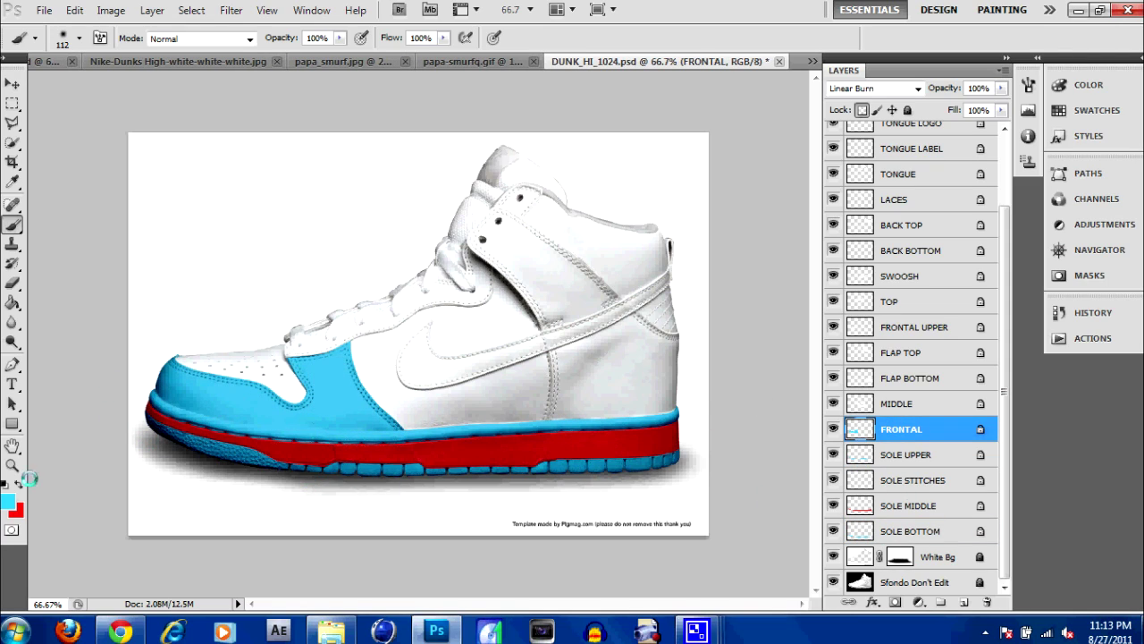
Repaint the front panel red and the middle panel cyan
left_click_drag(374, 391, 145, 381)
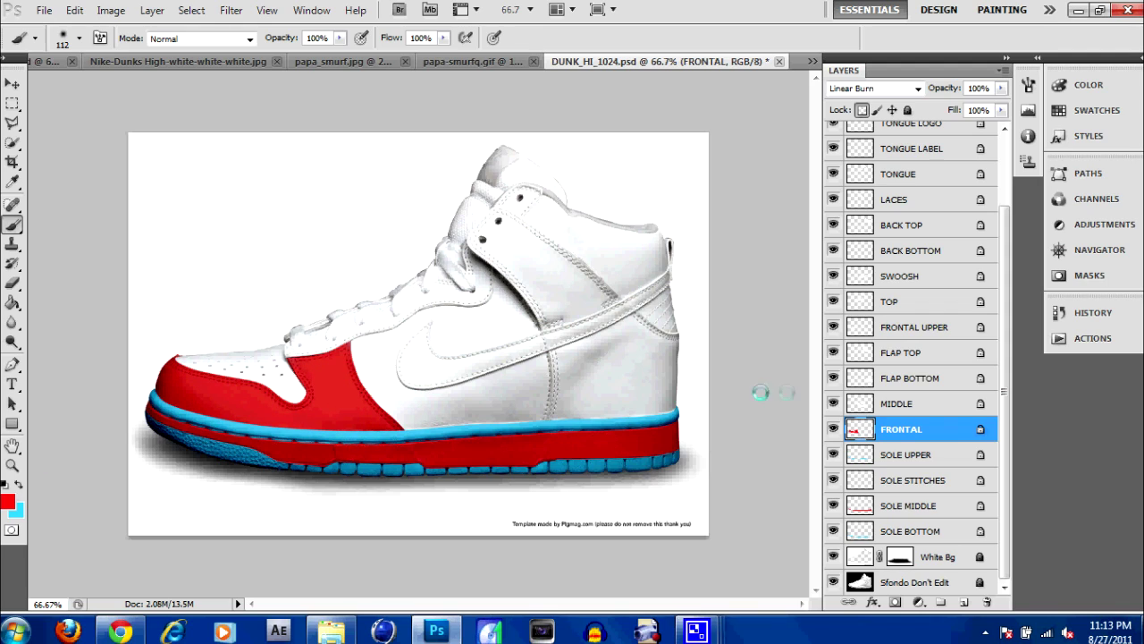
left_click(898, 403)
mouse_move(429, 403)
left_mouse_down()
mouse_move(501, 295)
mouse_move(385, 402)
left_mouse_up()
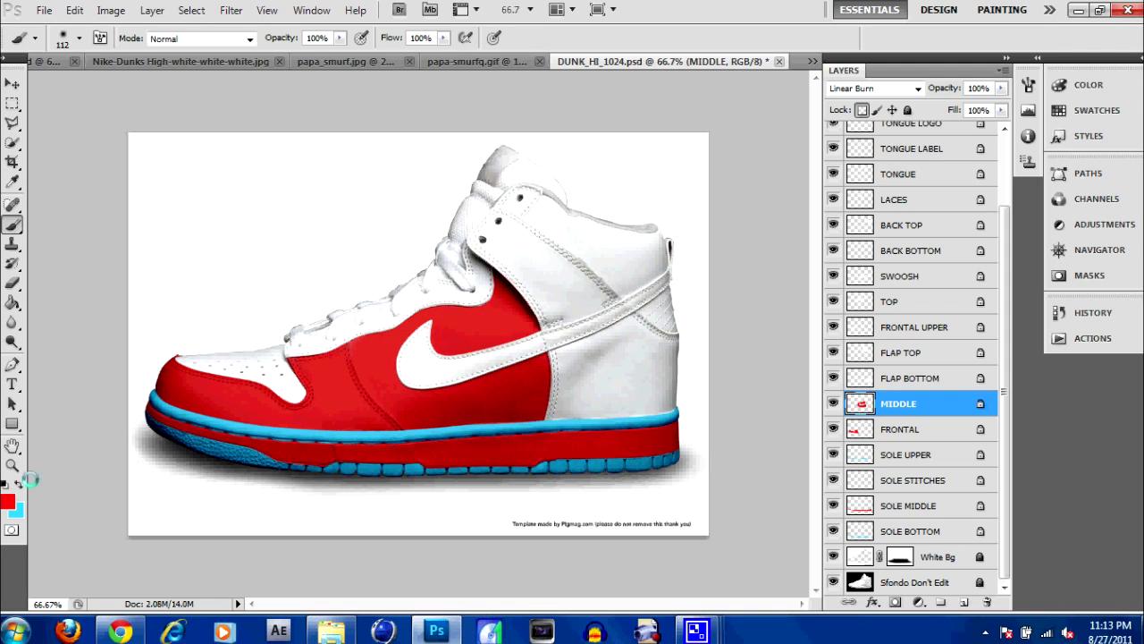
key("x")
mouse_move(549, 370)
left_mouse_down()
mouse_move(460, 416)
mouse_move(375, 358)
mouse_move(456, 344)
left_mouse_up()
left_click_drag(366, 375, 501, 272)
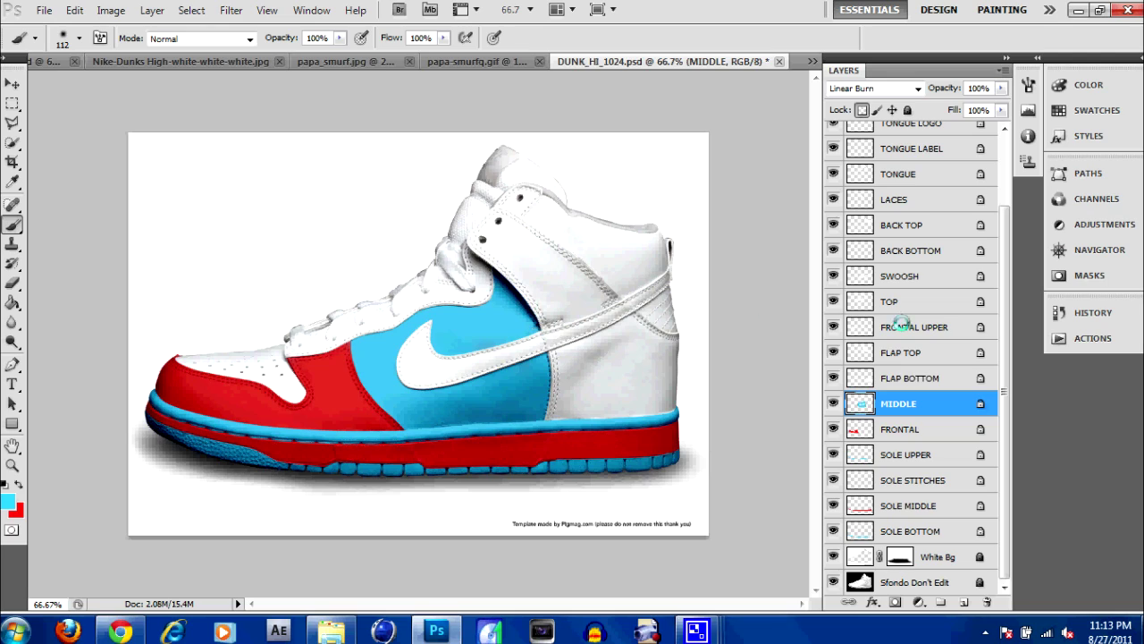
Paint the rear FLAP BOTTOM panel and the FLAP TOP strap red
left_click(909, 377)
mouse_move(662, 321)
left_mouse_down()
mouse_move(572, 411)
mouse_move(554, 349)
left_mouse_up()
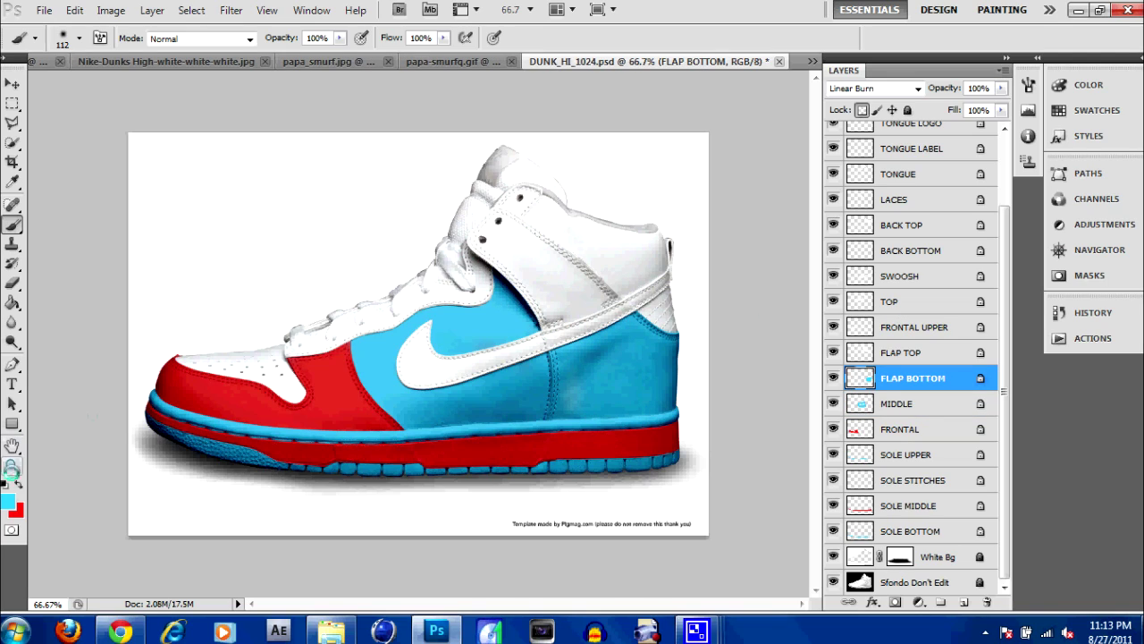
key("x")
left_click_drag(662, 339, 572, 412)
left_click_drag(545, 322, 653, 318)
left_click(903, 353)
mouse_move(482, 241)
left_mouse_down()
mouse_move(571, 305)
mouse_move(500, 232)
left_mouse_up()
Colour the toe cap, then paint the upper collar and swoosh red
key("alt+]")
mouse_move(295, 393)
left_mouse_down()
mouse_move(224, 358)
mouse_move(179, 358)
left_mouse_up()
key("x")
left_click(880, 302)
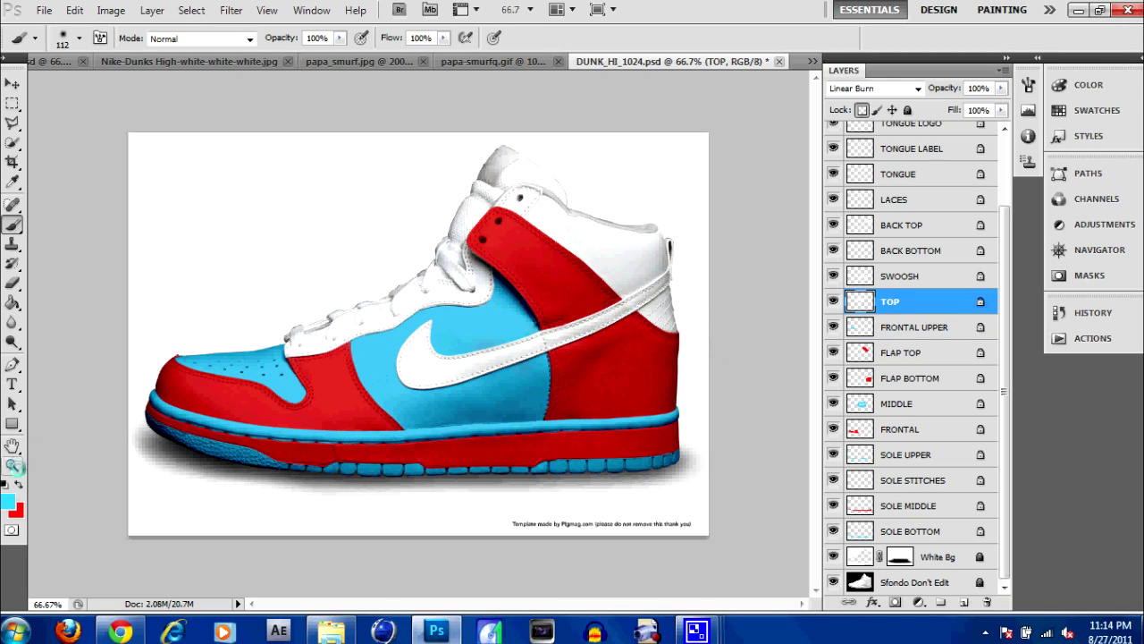
key("x")
left_click_drag(536, 192, 499, 225)
key("alt+]")
key("x")
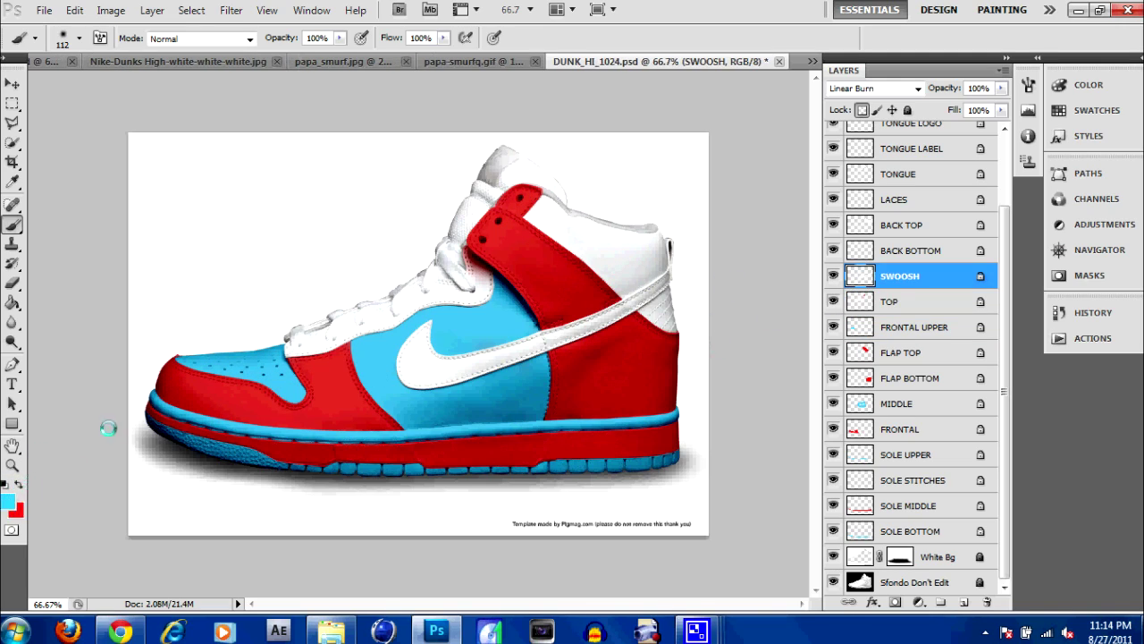
mouse_move(355, 349)
left_mouse_down()
mouse_move(501, 344)
mouse_move(458, 367)
left_mouse_up()
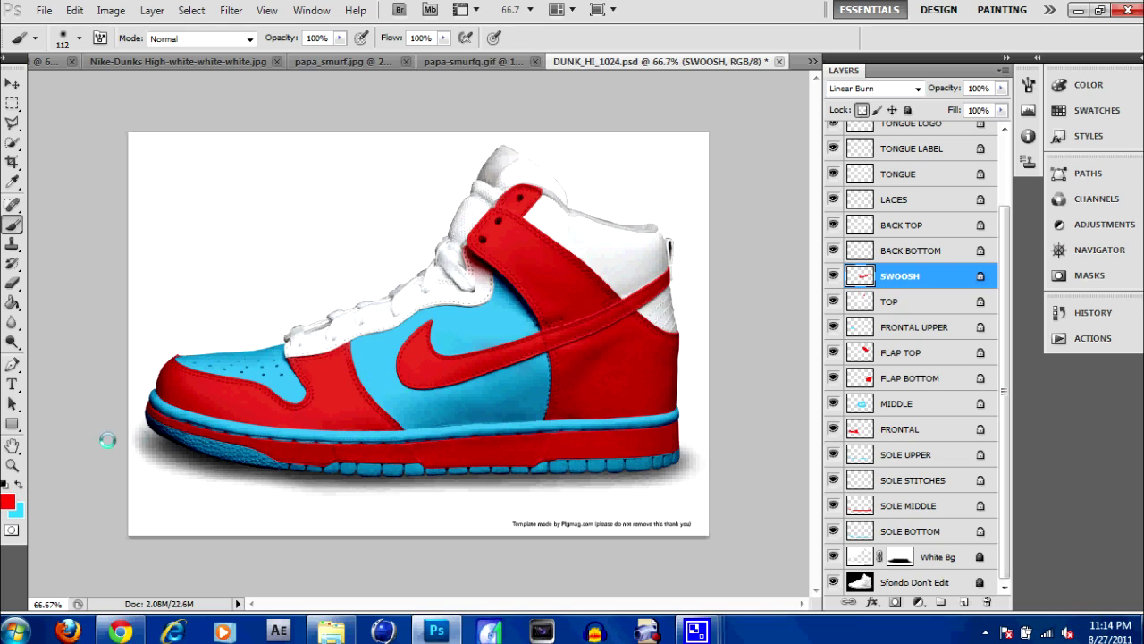
key("alt+]")
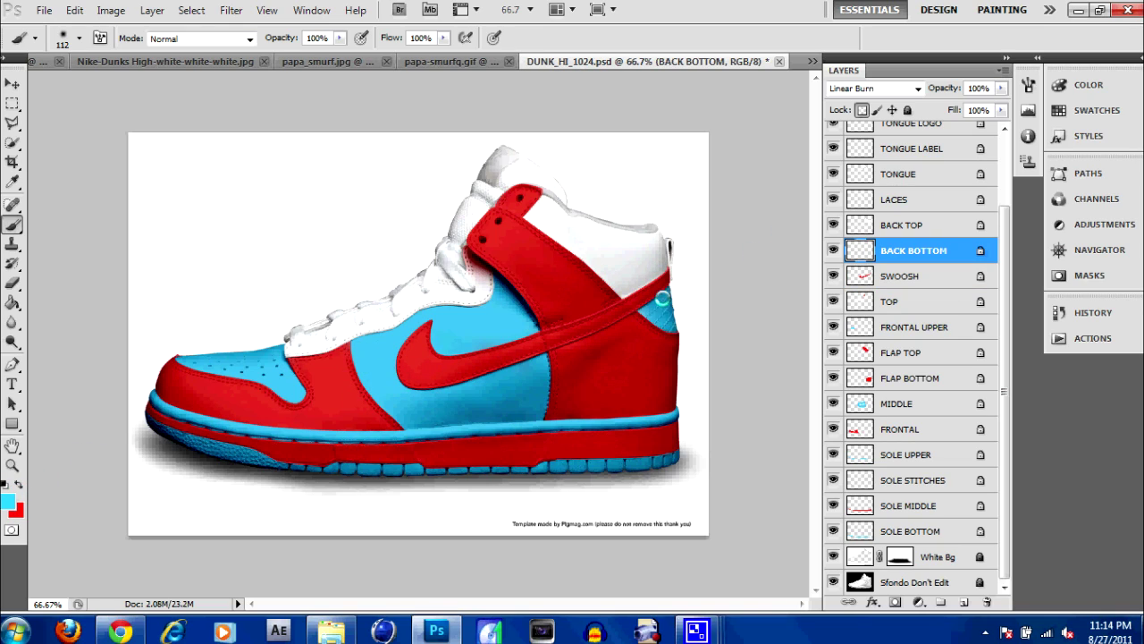
Paint the back upper area cyan and the laces red
key("alt+]")
mouse_move(626, 235)
left_mouse_down()
mouse_move(595, 313)
mouse_move(543, 183)
left_mouse_up()
key("alt+[")
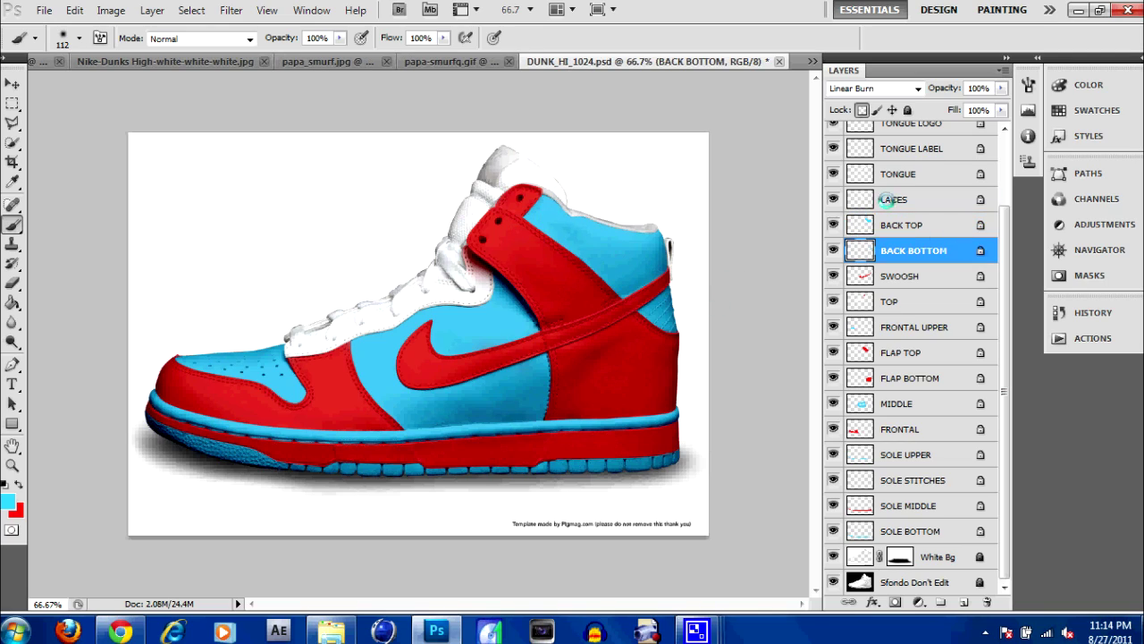
key("alt+]")
key("alt+]")
mouse_move(461, 264)
left_mouse_down()
mouse_move(345, 338)
mouse_move(297, 336)
left_mouse_up()
left_click(18, 483)
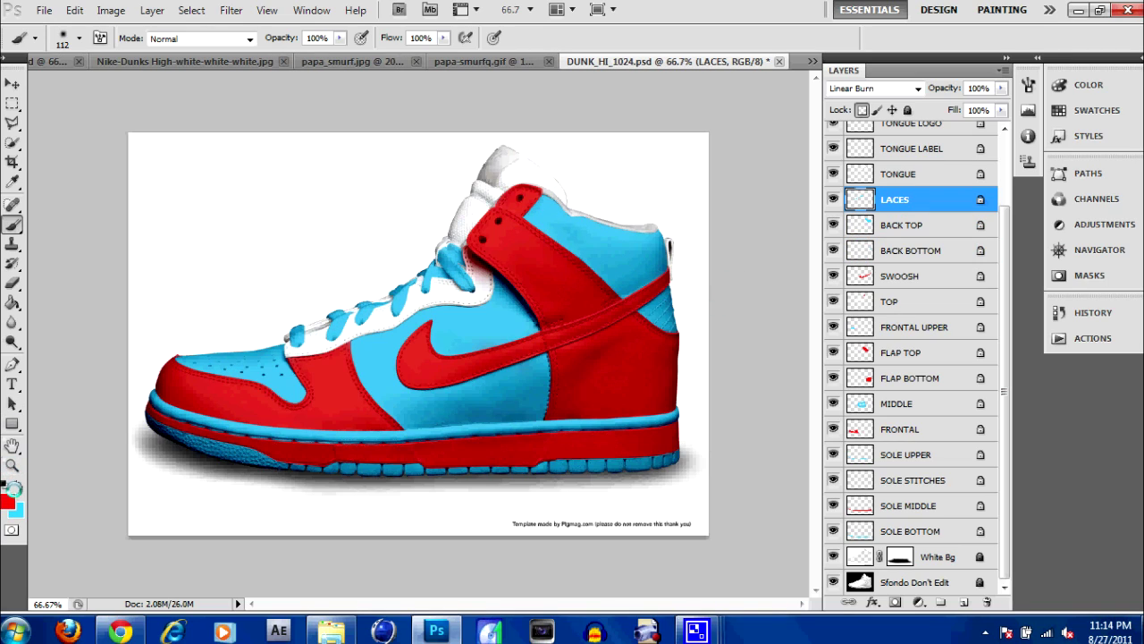
left_click_drag(450, 268, 298, 337)
Paint the tongue cyan and the tongue label red
left_click(887, 154)
left_click(899, 175)
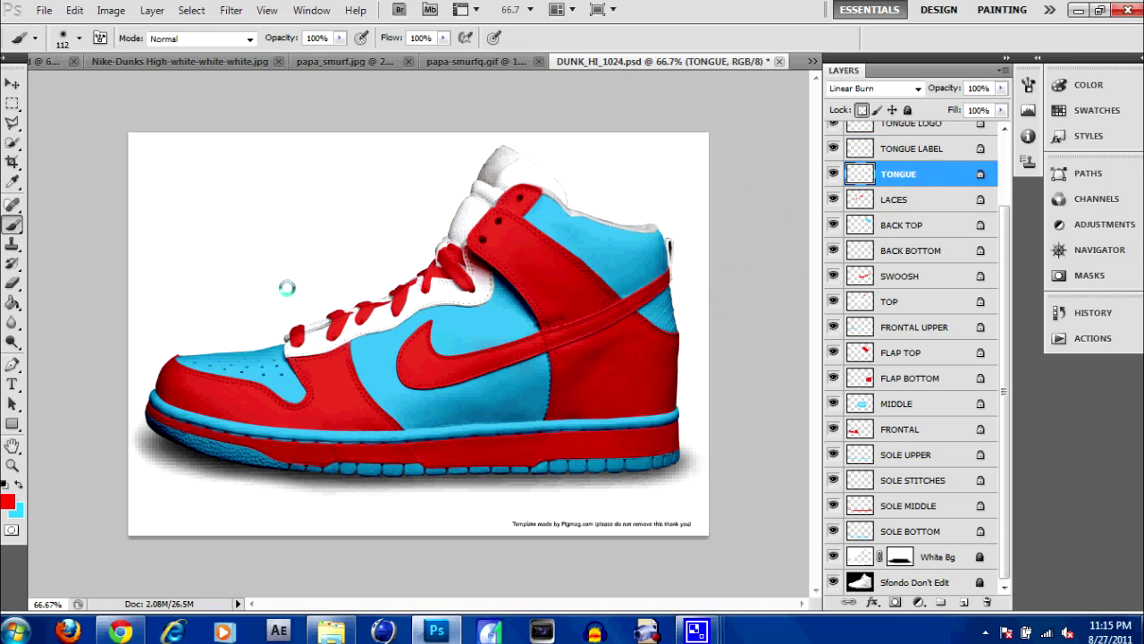
left_click(15, 483)
left_click_drag(452, 255, 507, 144)
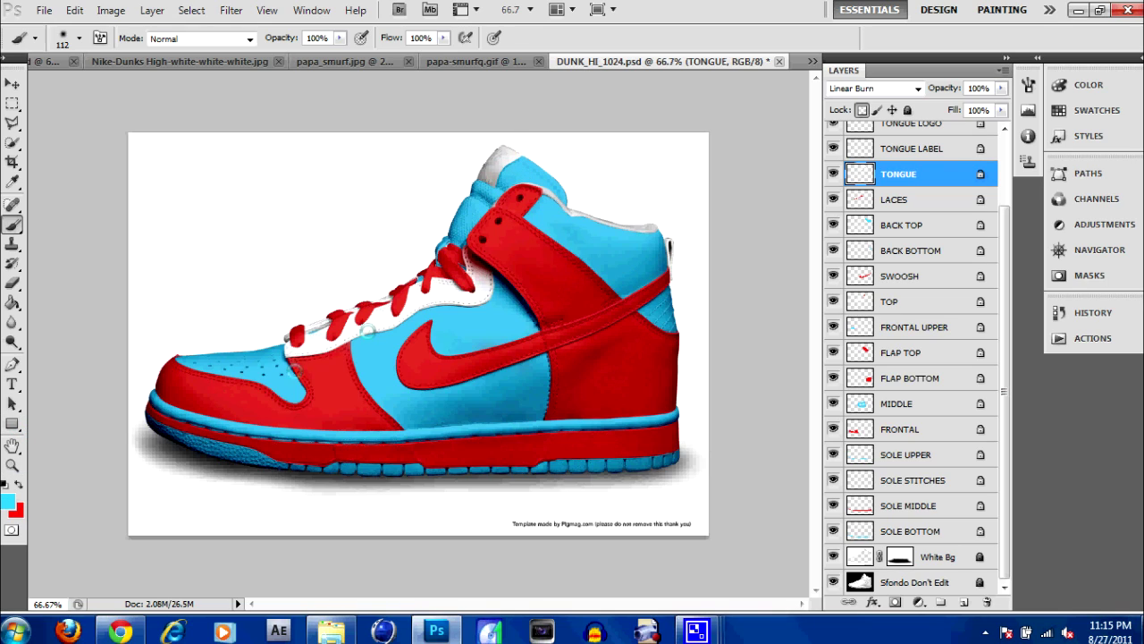
scroll(964, 301, "up", 3)
left_click(914, 236)
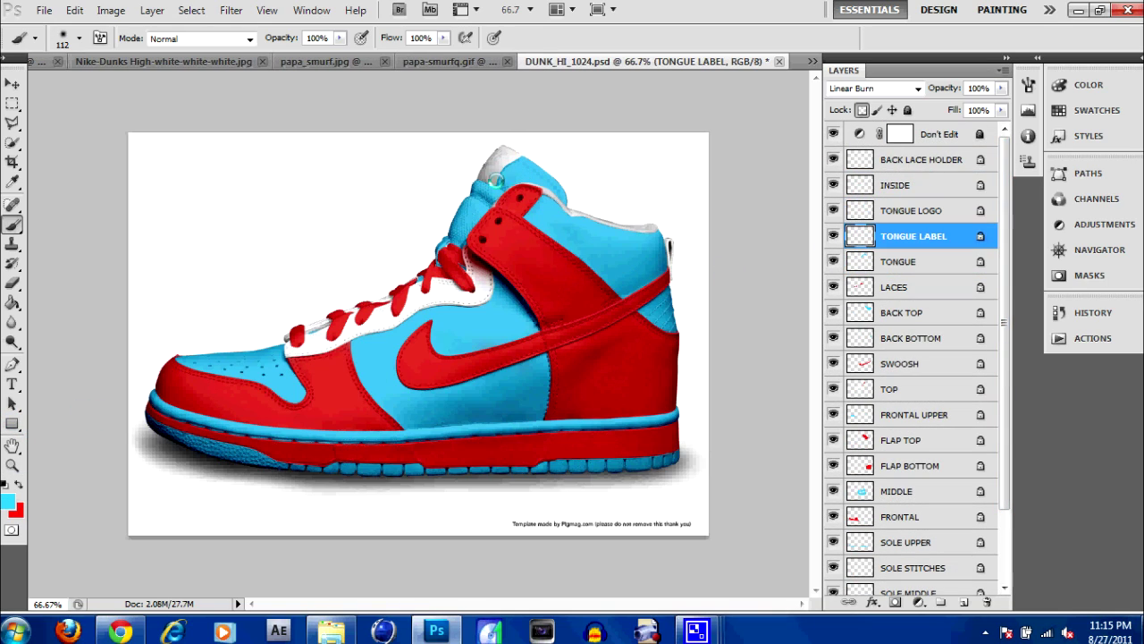
left_click(17, 483)
left_click(487, 168)
Select the INSIDE, BACK LACE HOLDER and BACK BOTTOM layers in turn
left_click(918, 186)
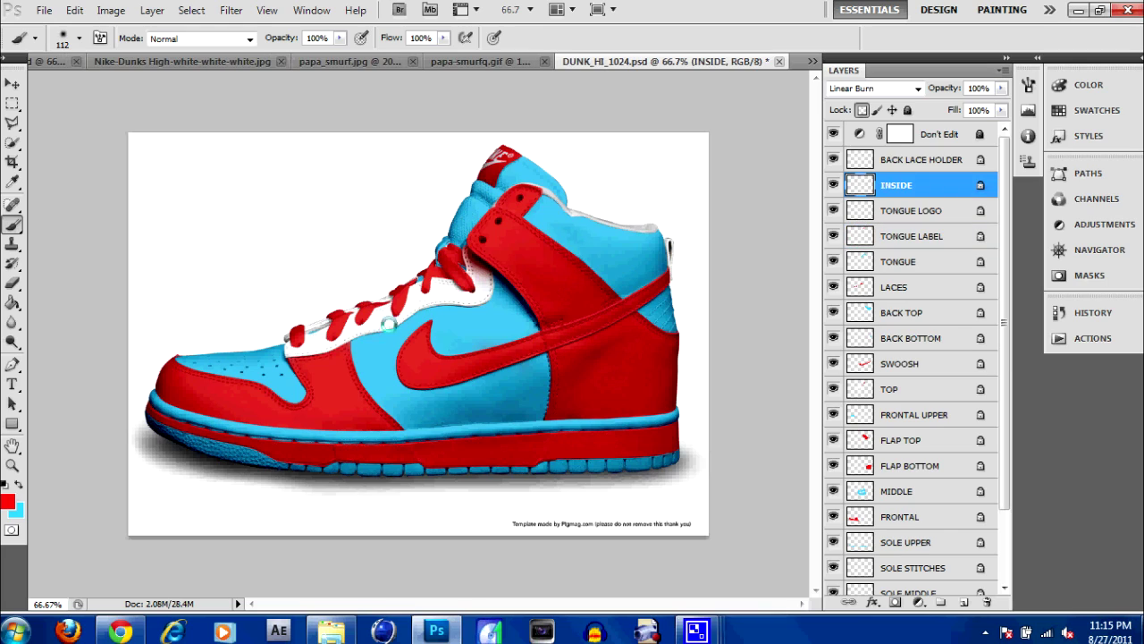
left_click(938, 160)
left_click(921, 339)
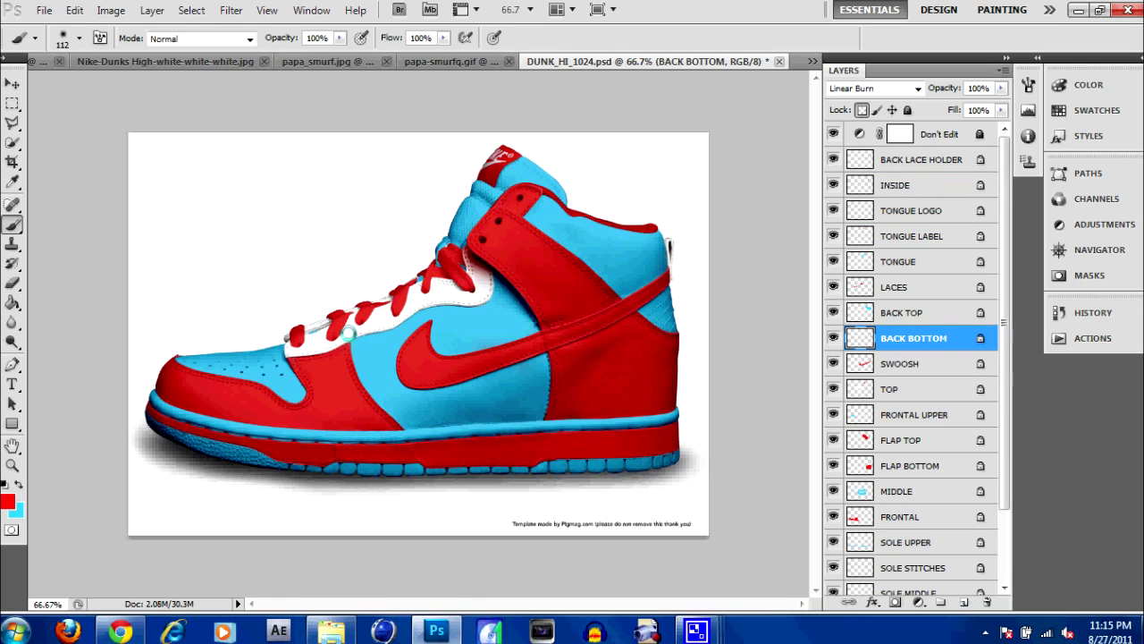
scroll(881, 385, "down", 3)
Pick the TOP layer from the shoe and paint the area under the laces red
key("v")
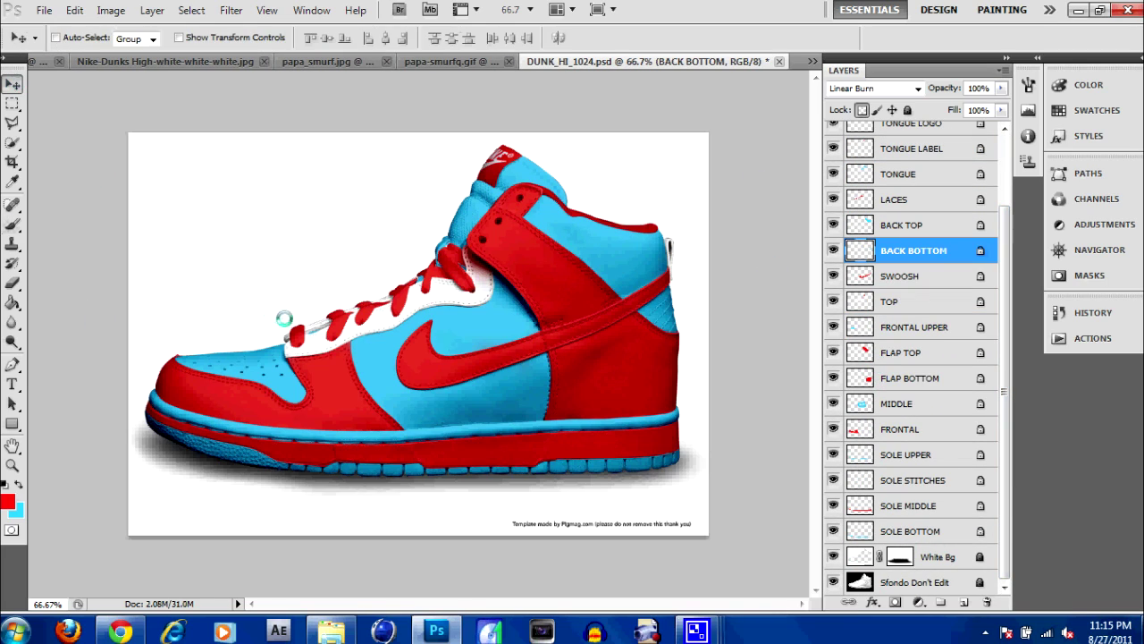
right_click(315, 338)
left_click(353, 363)
left_click(13, 223)
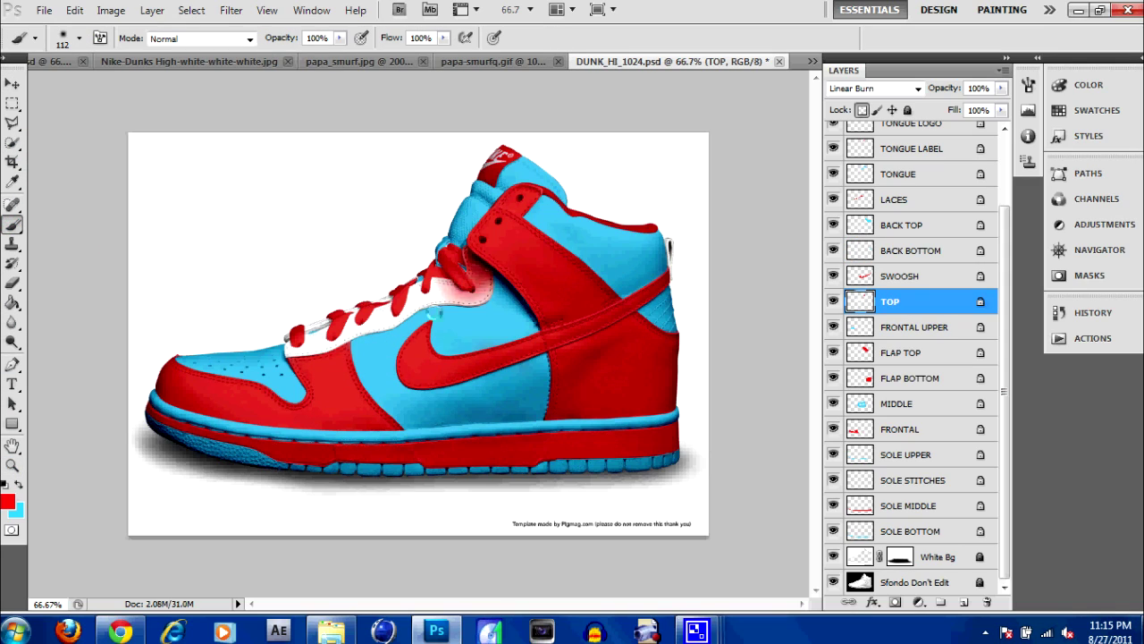
left_click_drag(473, 268, 304, 339)
left_click_drag(496, 254, 283, 342)
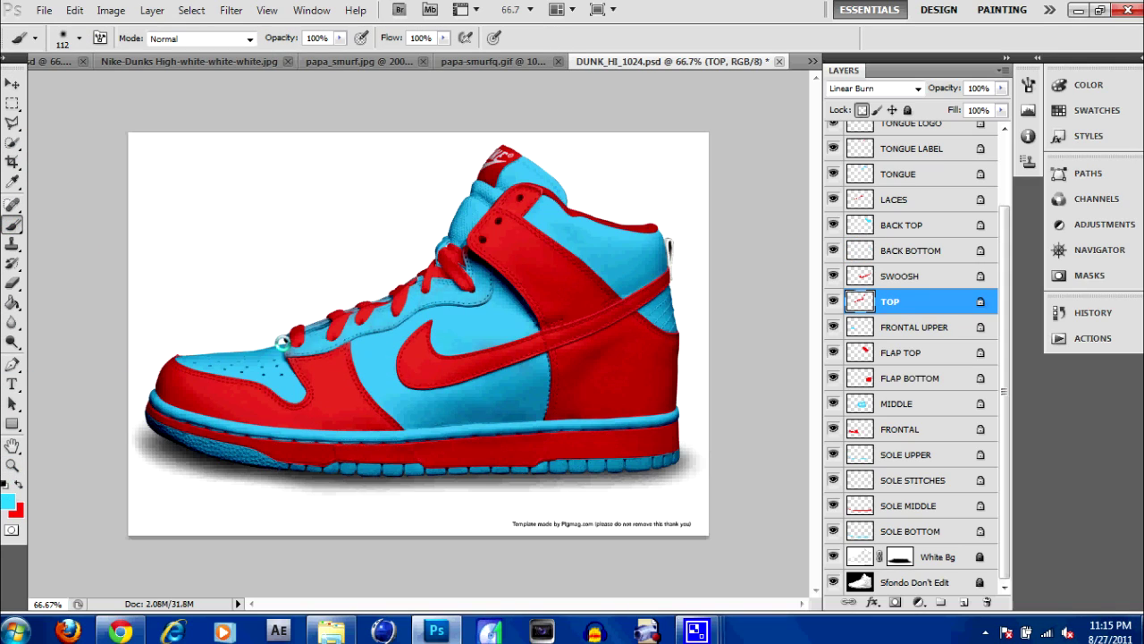
left_click(24, 483)
left_click_drag(501, 264, 341, 298)
Paint the tongue red and the tongue label cyan
left_click(894, 199)
left_click(898, 173)
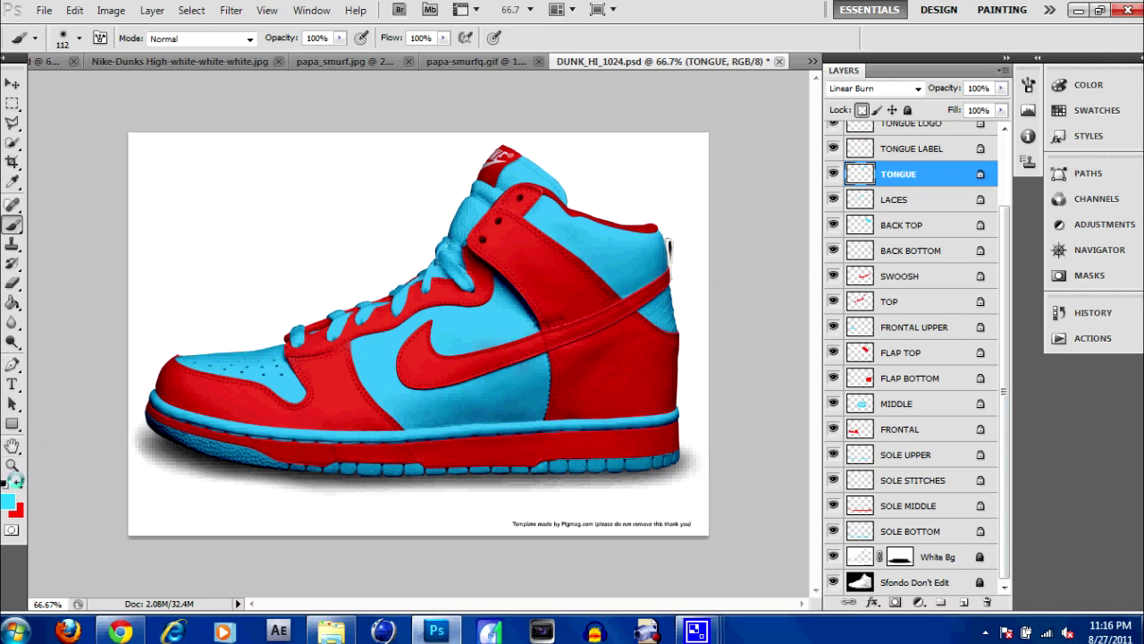
key("x")
left_click_drag(536, 184, 510, 233)
left_click(912, 148)
key("x")
left_click_drag(505, 153, 477, 195)
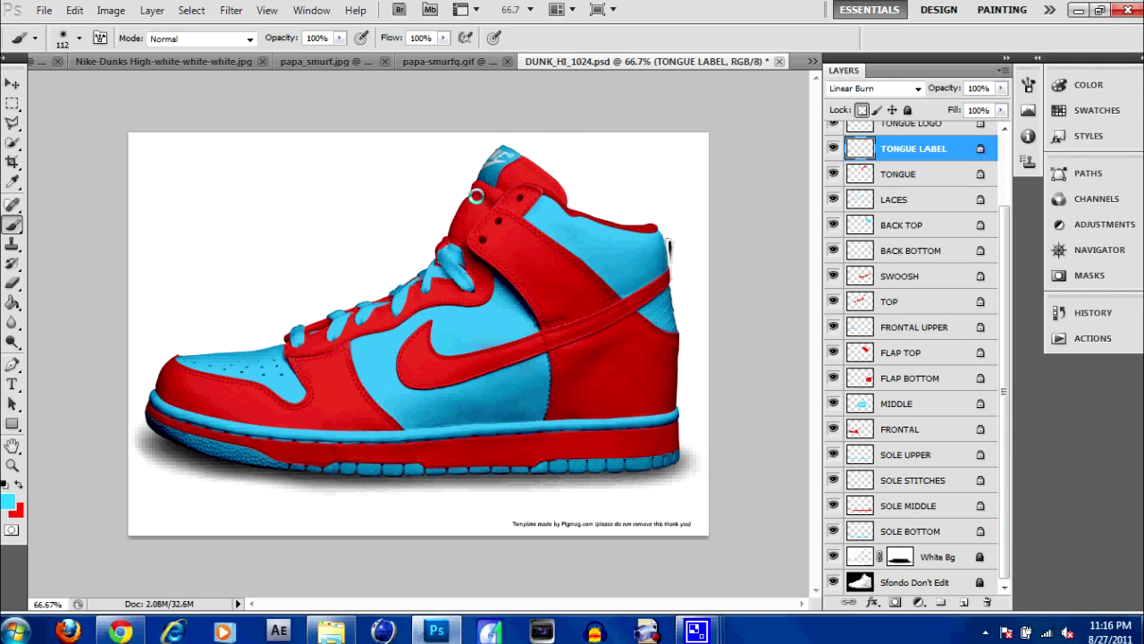
Select the BACK LACE HOLDER layer and add a new empty Layer 1
left_click(659, 237, "ctrl")
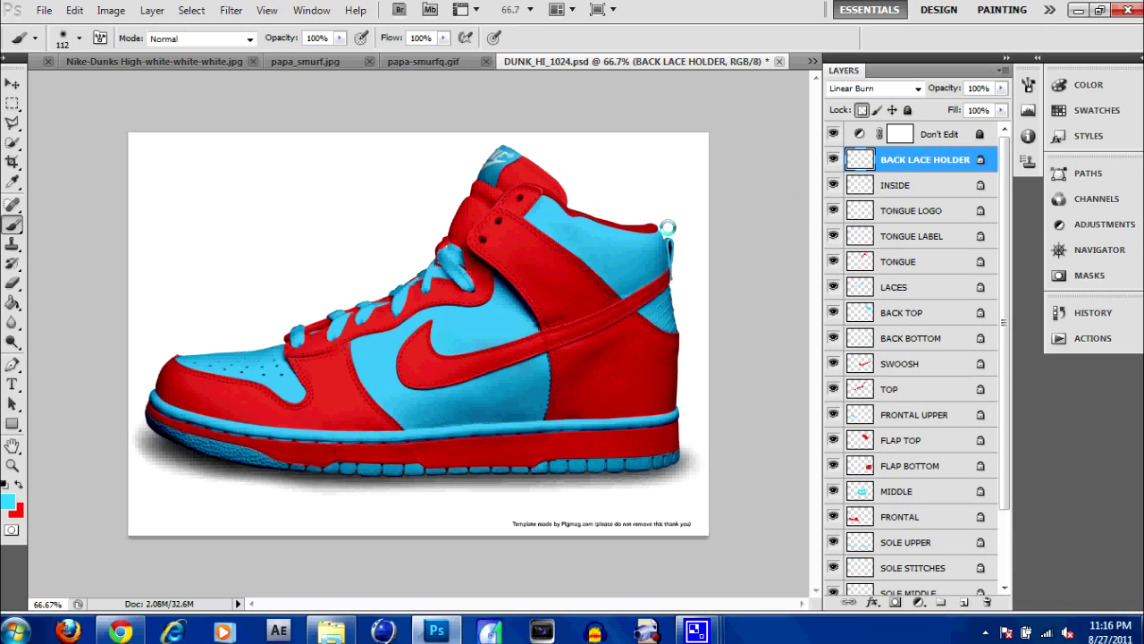
scroll(921, 358, "down", 5)
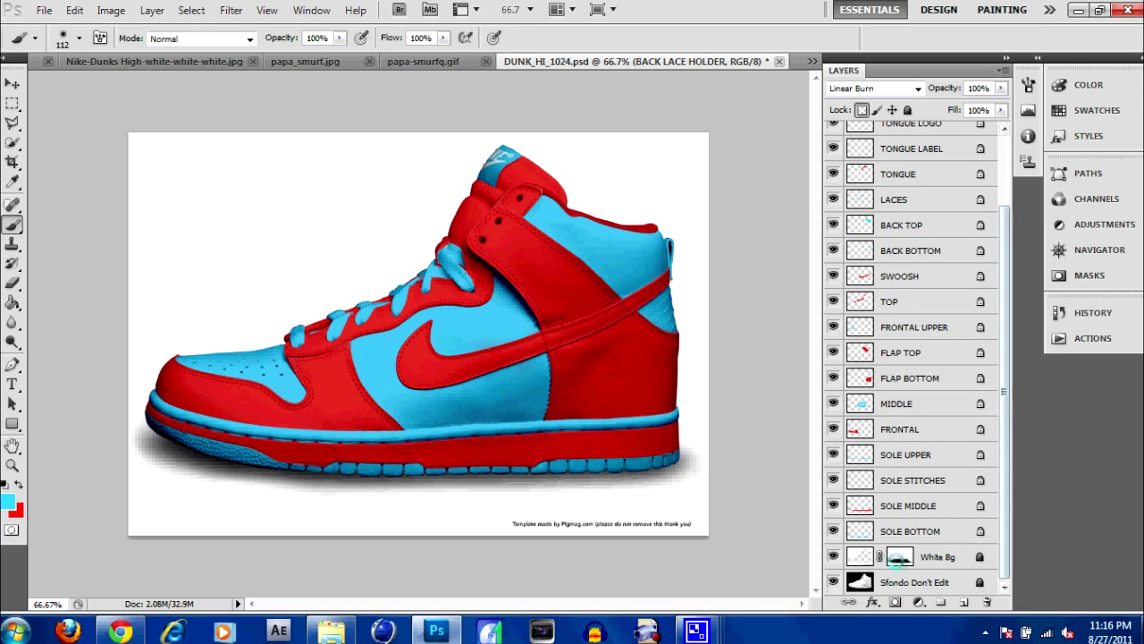
left_click(963, 601)
left_click(15, 423)
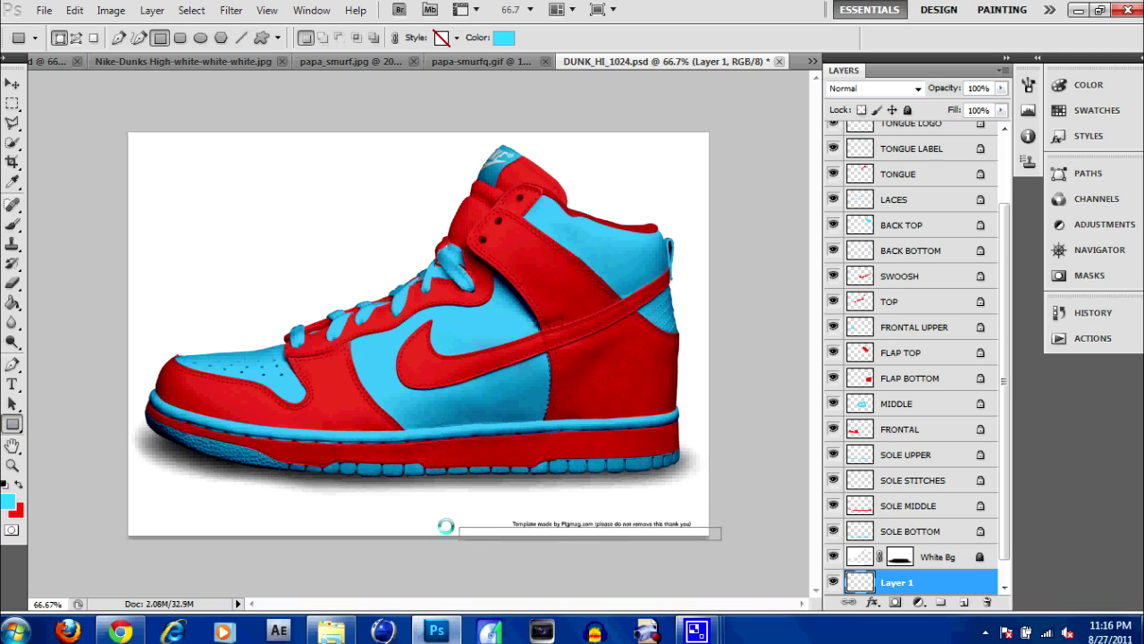
Draw a rectangle over the credit text, move it above White Bg and fill it white
left_click_drag(721, 539, 456, 509)
left_click(912, 557)
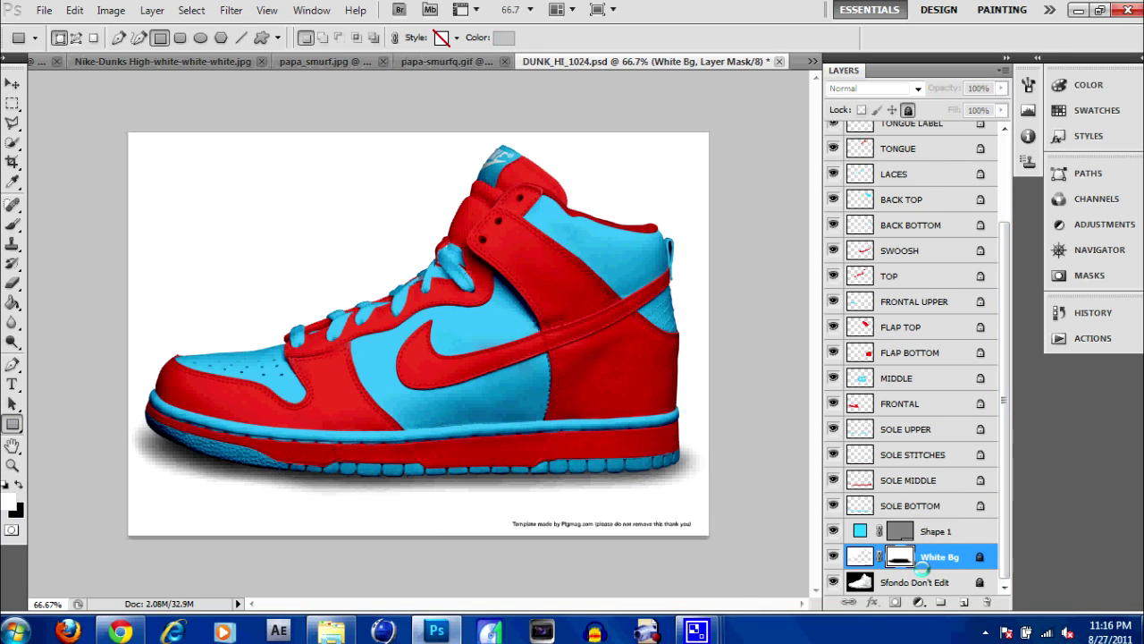
left_click_drag(912, 557, 908, 528)
double_click(860, 531)
left_click(744, 134)
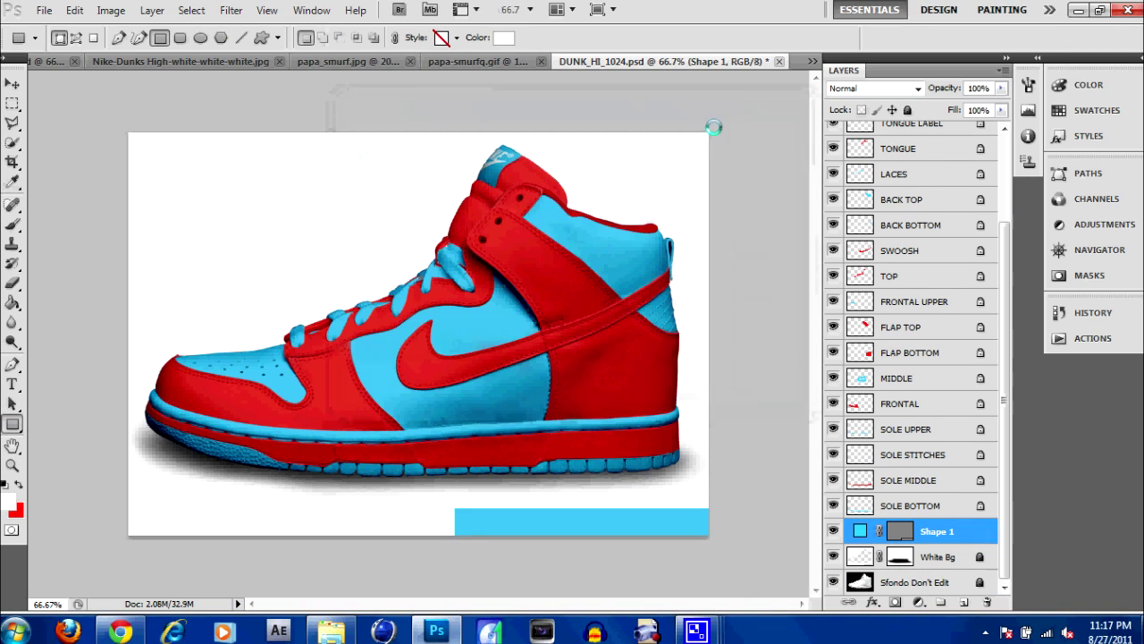
double_click(860, 531)
left_click(744, 134)
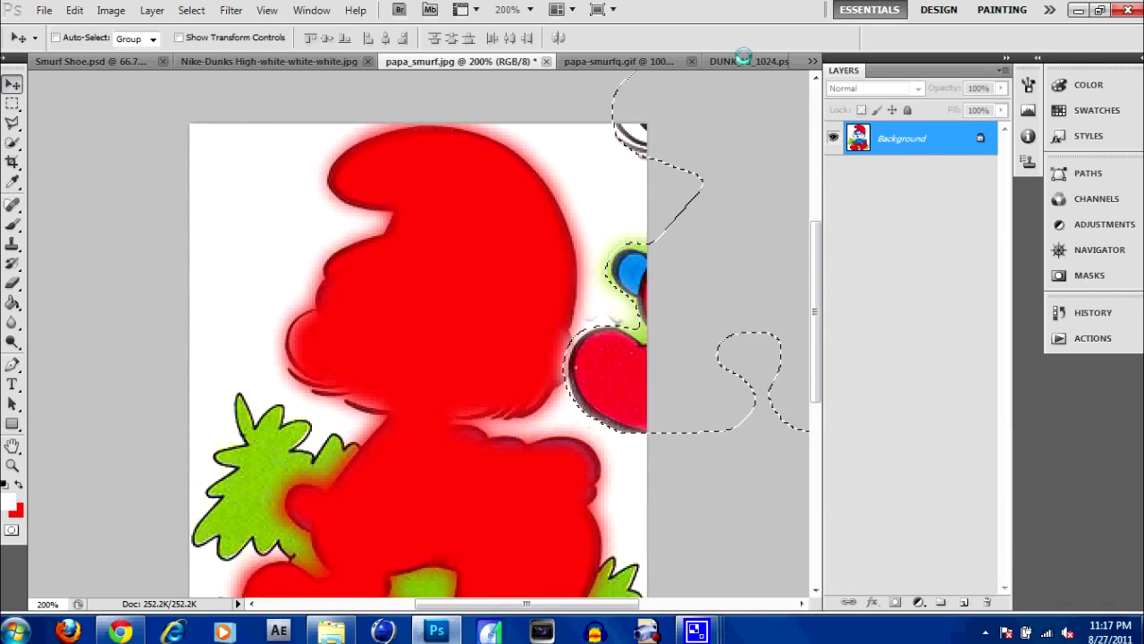
Drop Papa Smurf into the shoe, flip it vertically, rotate it and shrink it onto the heel
mouse_move(744, 57)
left_mouse_down()
mouse_move(554, 411)
mouse_move(581, 333)
left_mouse_up()
left_click(44, 10)
mouse_move(131, 340)
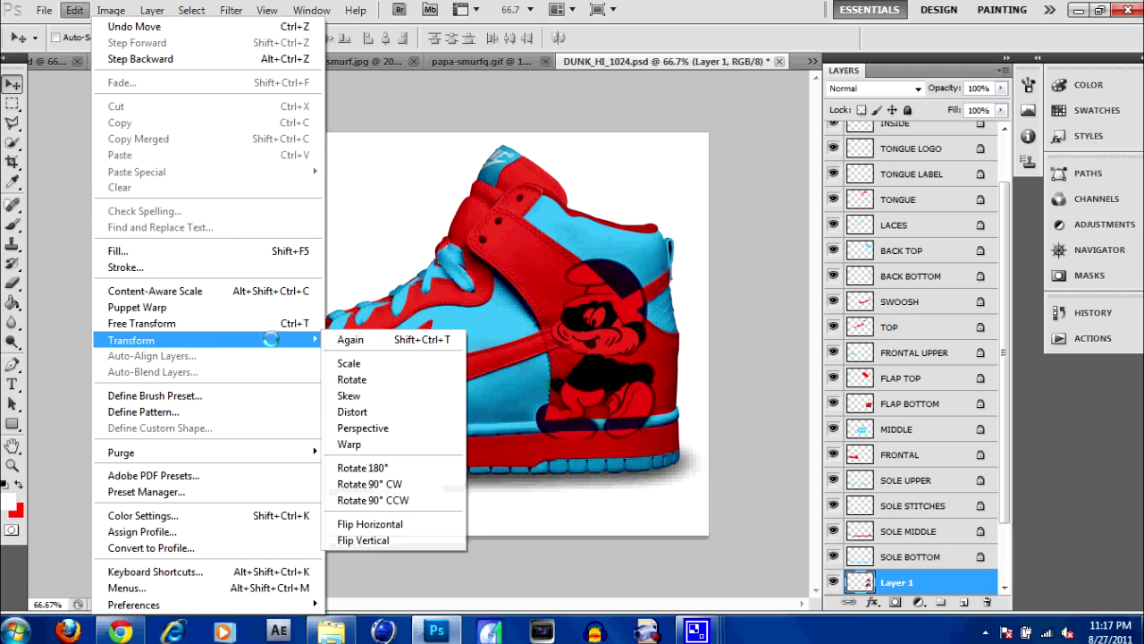
left_click(362, 540)
left_click(75, 10)
left_click(351, 379)
mouse_move(633, 460)
left_mouse_down()
mouse_move(554, 459)
mouse_move(594, 298)
left_mouse_up()
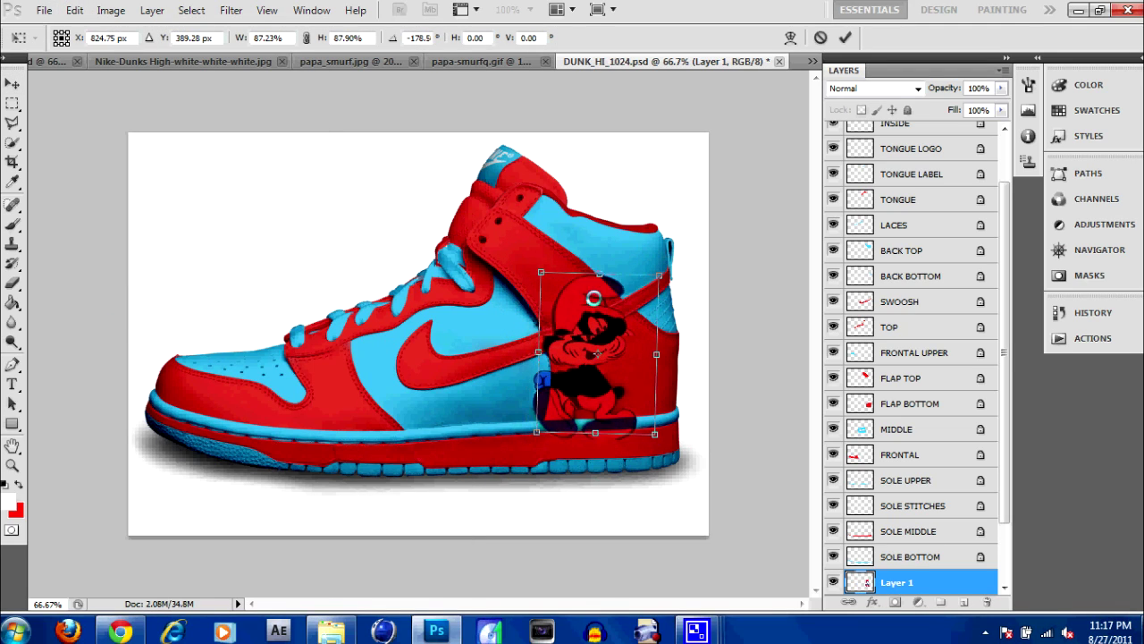
left_click_drag(536, 433, 549, 419)
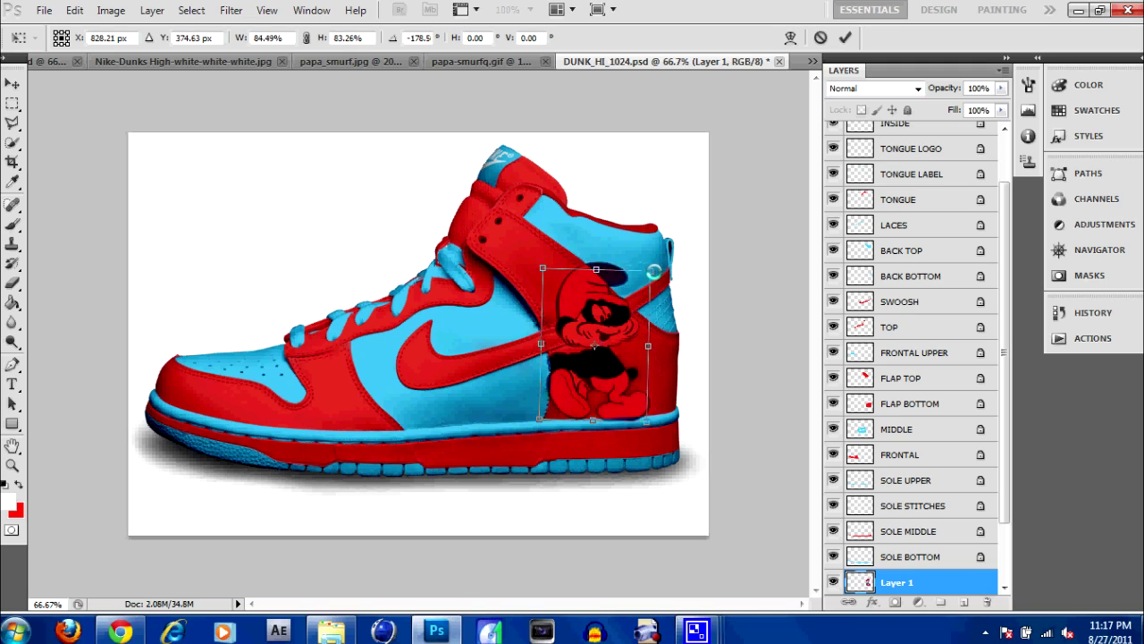
left_click(907, 87)
left_click(849, 83)
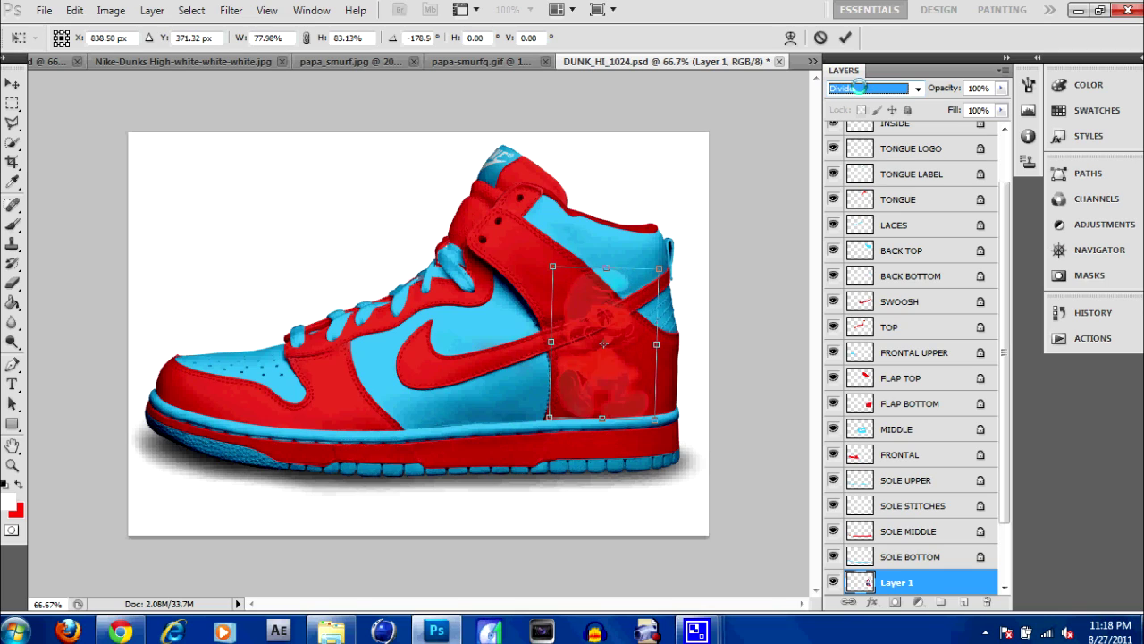
Commit the heel Smurf, move Layer 1 to the top and set it to Multiply
scroll(859, 88, "up", 3)
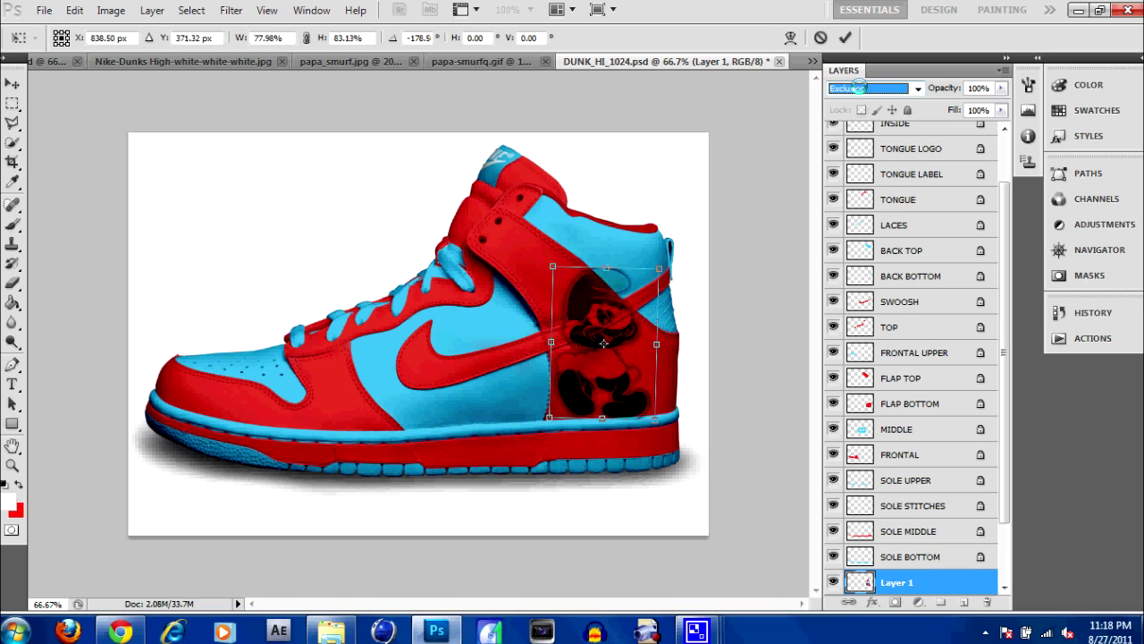
scroll(858, 88, "up", 2)
scroll(858, 88, "up", 2)
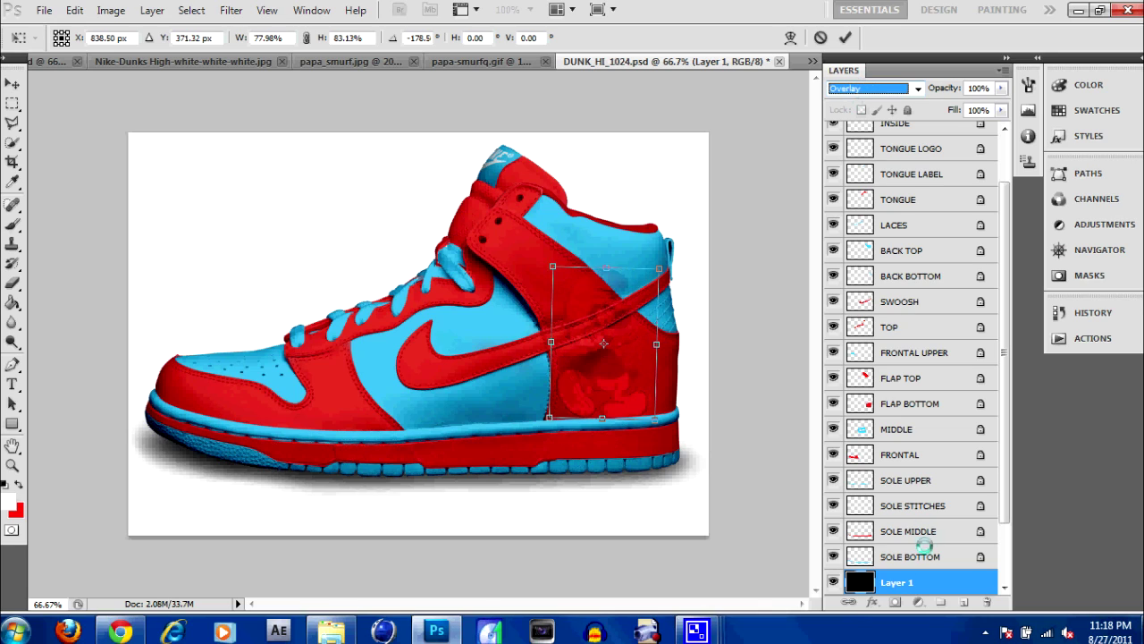
left_click(845, 38)
left_click_drag(894, 582, 883, 165)
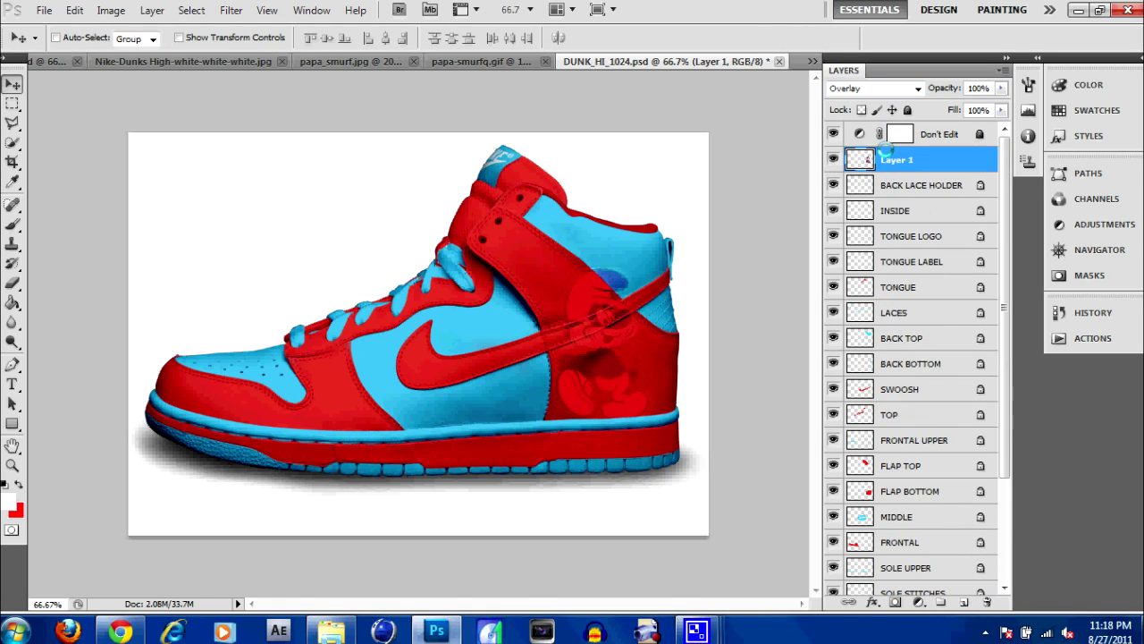
left_click(894, 89)
scroll(894, 88, "up", 5)
scroll(894, 89, "up", 2)
scroll(893, 88, "up", 2)
left_click(848, 89)
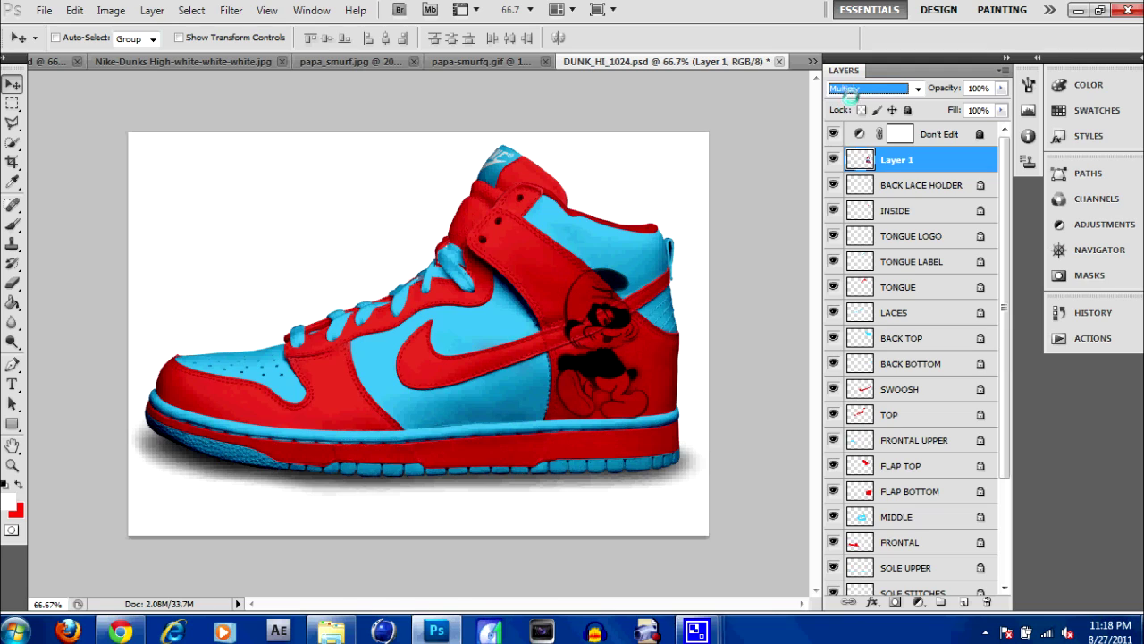
Move the Smurf layer between SWOOSH and TOP and set its blend mode to Linear Light
scroll(852, 90, "up", 1)
scroll(851, 90, "down", 2)
scroll(852, 89, "down", 2)
scroll(852, 89, "down", 3)
scroll(852, 90, "down", 1)
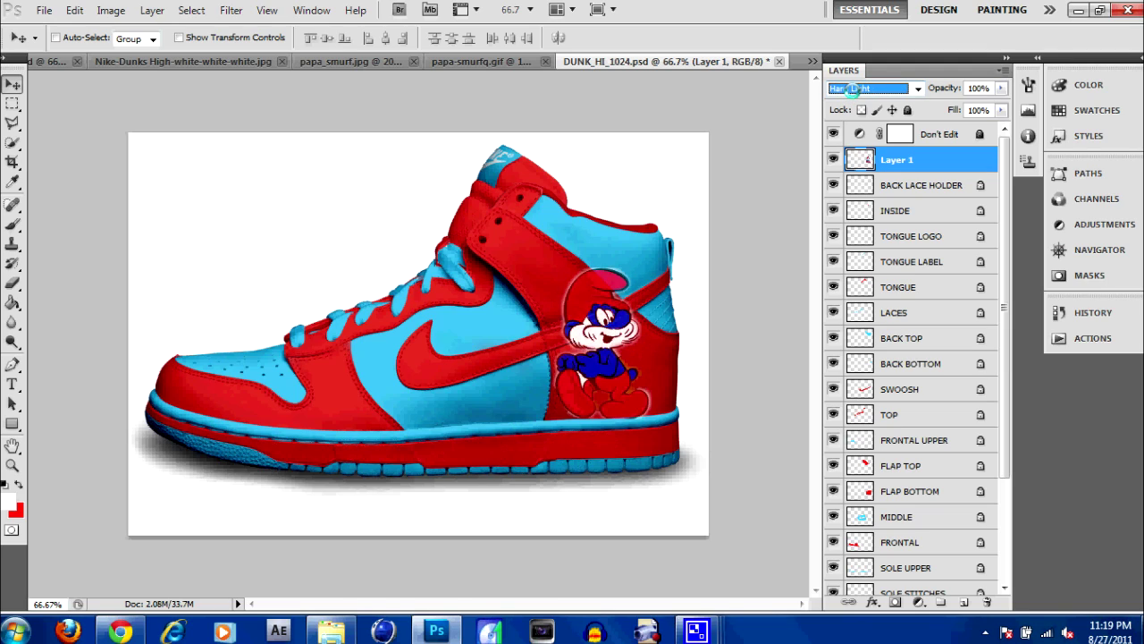
scroll(852, 90, "down", 1)
scroll(852, 89, "down", 2)
scroll(852, 90, "down", 3)
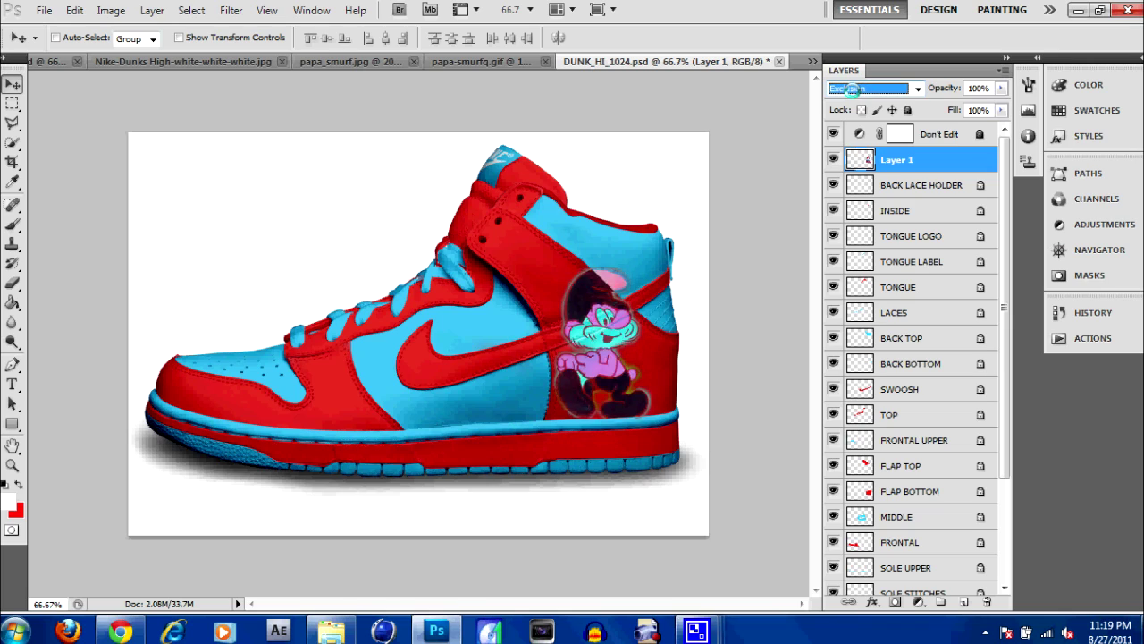
scroll(852, 89, "down", 4)
scroll(852, 89, "down", 2)
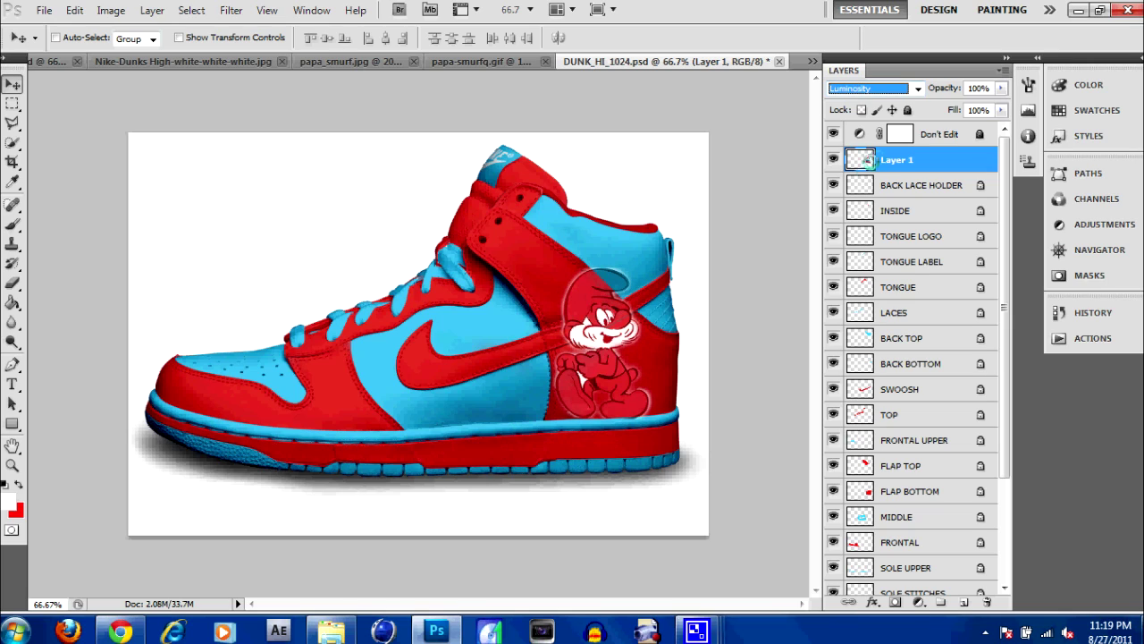
mouse_move(865, 159)
left_mouse_down()
mouse_move(882, 389)
mouse_move(894, 154)
left_mouse_up()
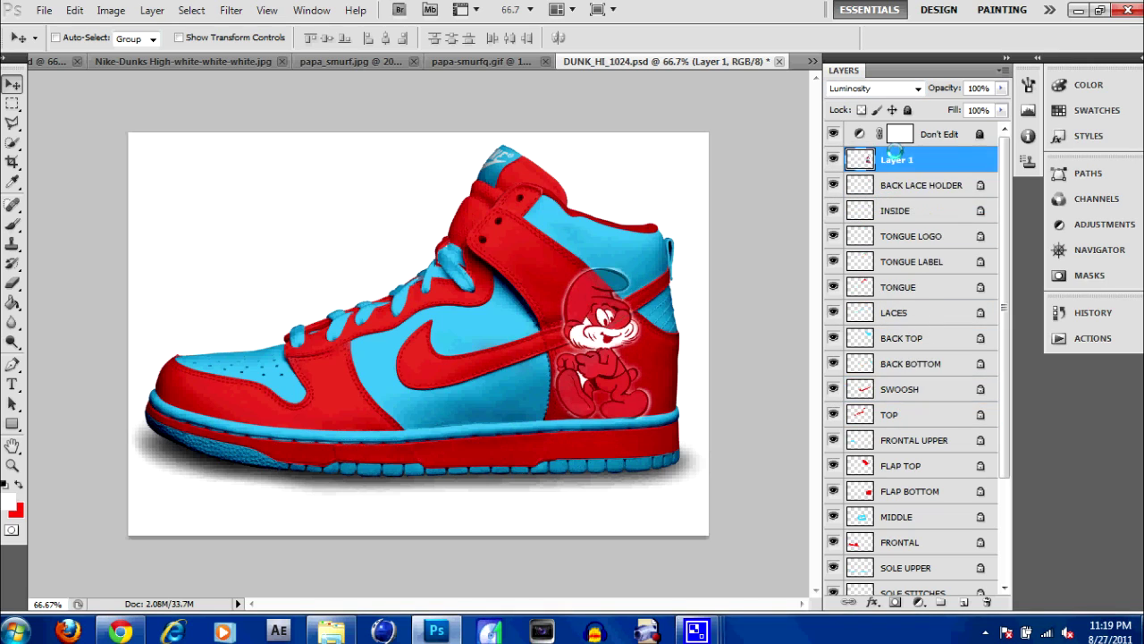
left_click(872, 87)
left_click(858, 447)
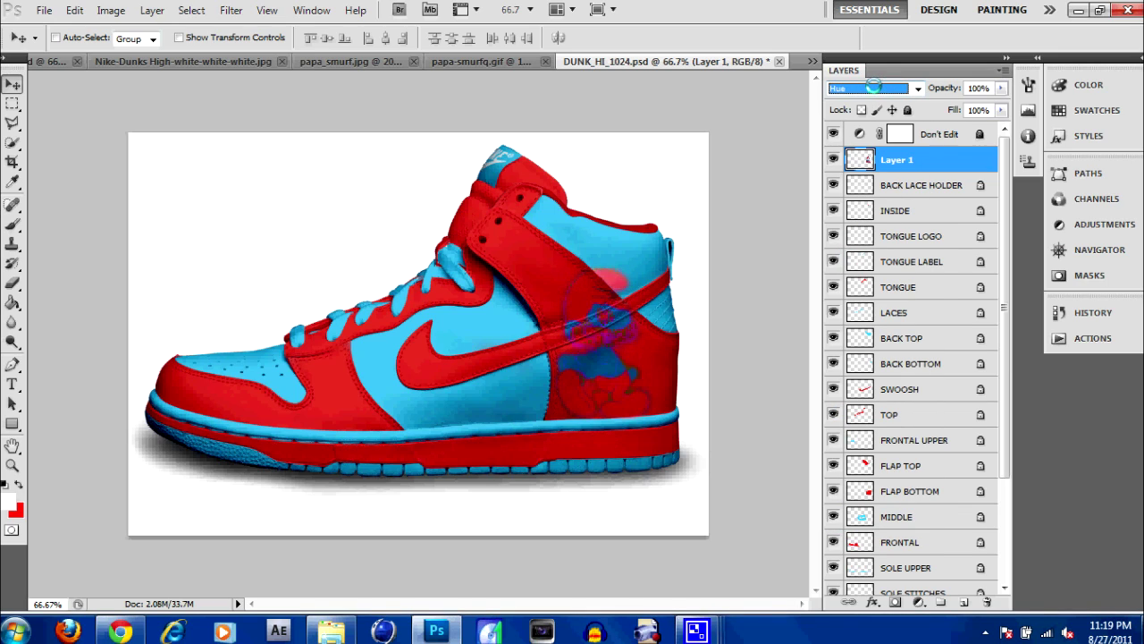
scroll(871, 88, "down", 1)
scroll(872, 86, "up", 2)
scroll(872, 87, "up", 2)
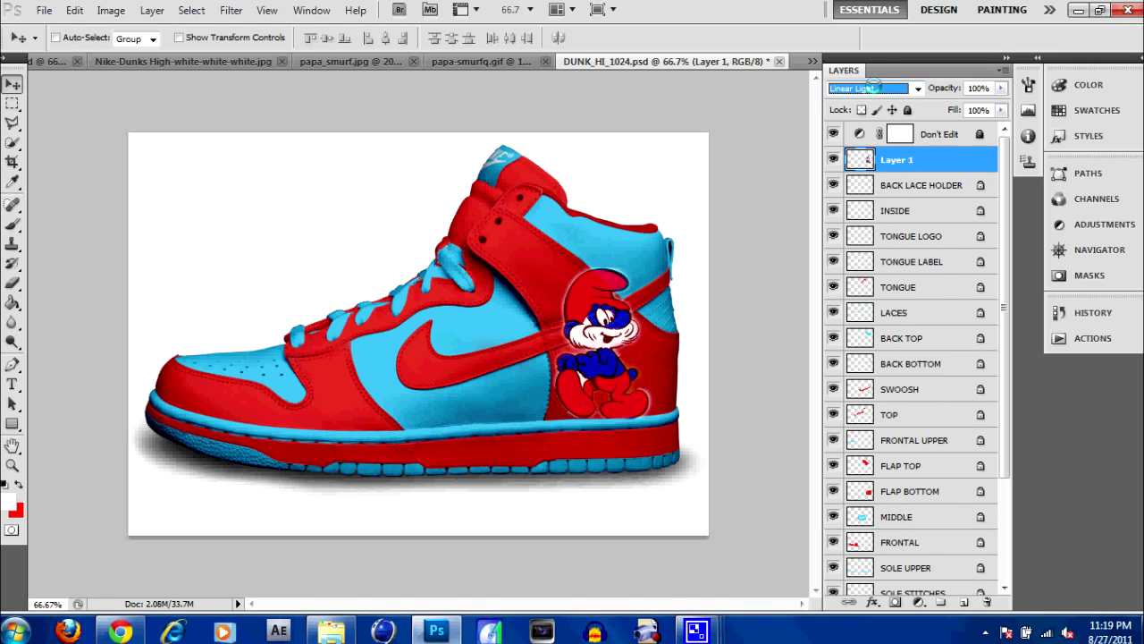
Set the Eraser to size 6 for the heel Smurf's edges, then return to papa_smurf
key("e")
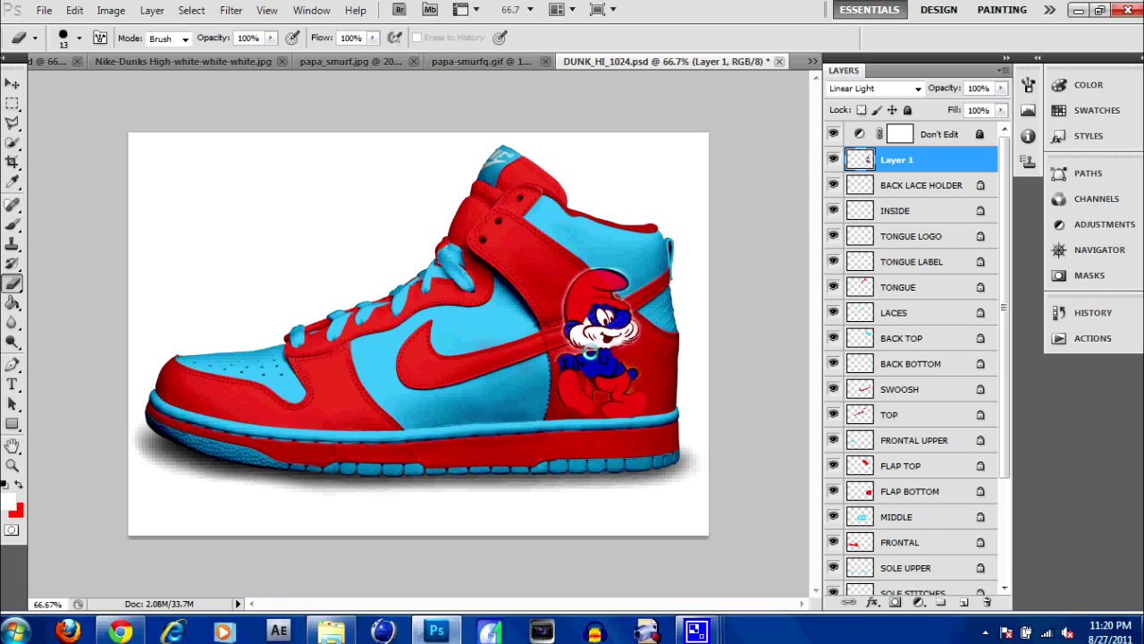
left_click(78, 37)
left_click_drag(27, 84, 22, 84)
left_click(585, 352)
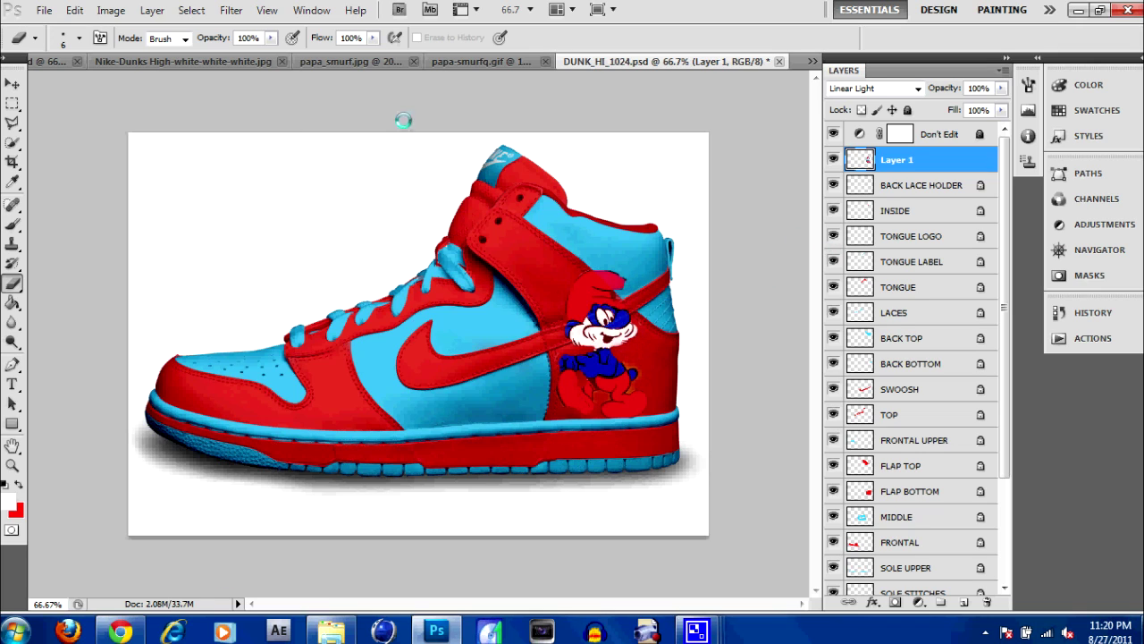
left_click(350, 61)
Drag the Papa Smurf selection into DUNK_HI_1024 as Layer 2, placed just above Shape 1
key("v")
left_click_drag(500, 357, 629, 208)
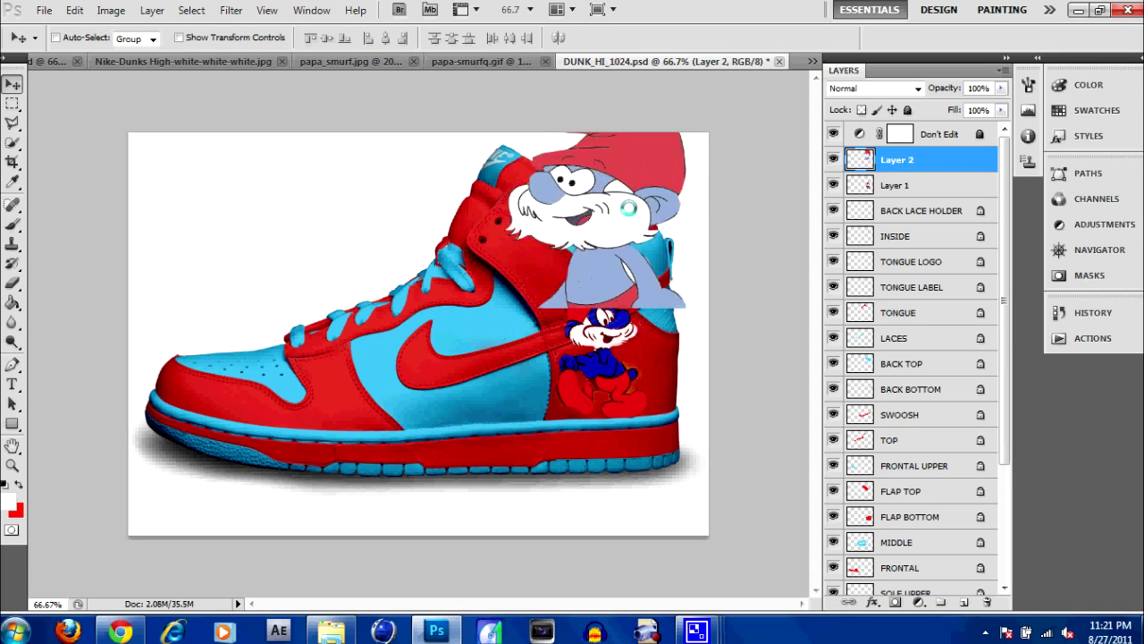
left_click_drag(896, 159, 925, 527)
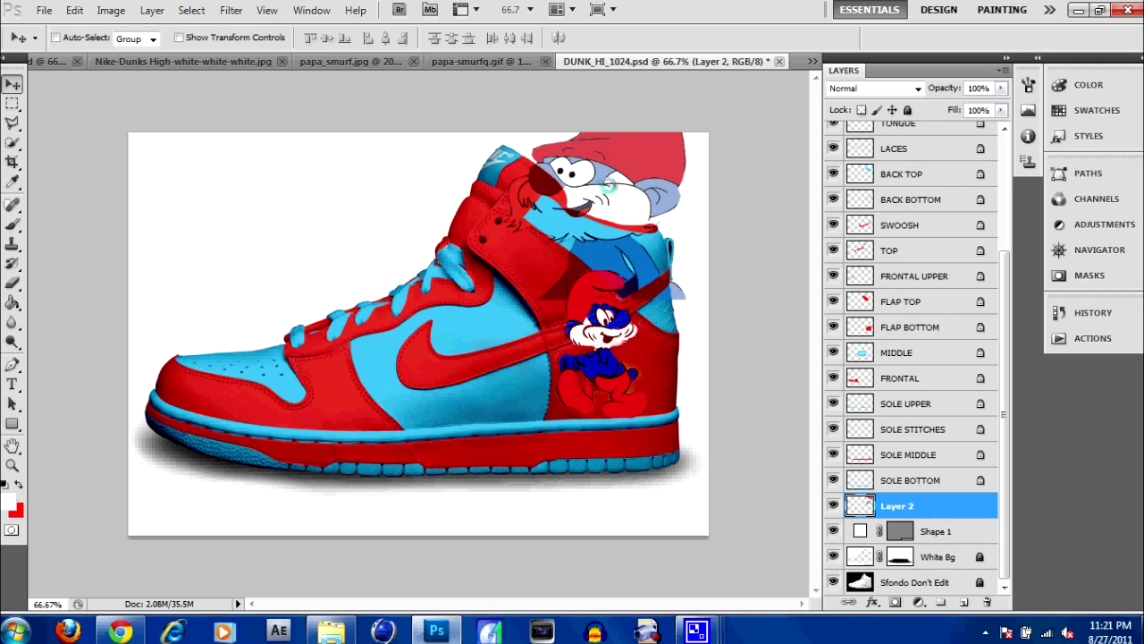
left_click_drag(608, 186, 604, 213)
Scale the new Smurf to about 71% and position it in the collar opening
left_click(74, 10)
left_click(134, 324)
left_click_drag(721, 114, 638, 206)
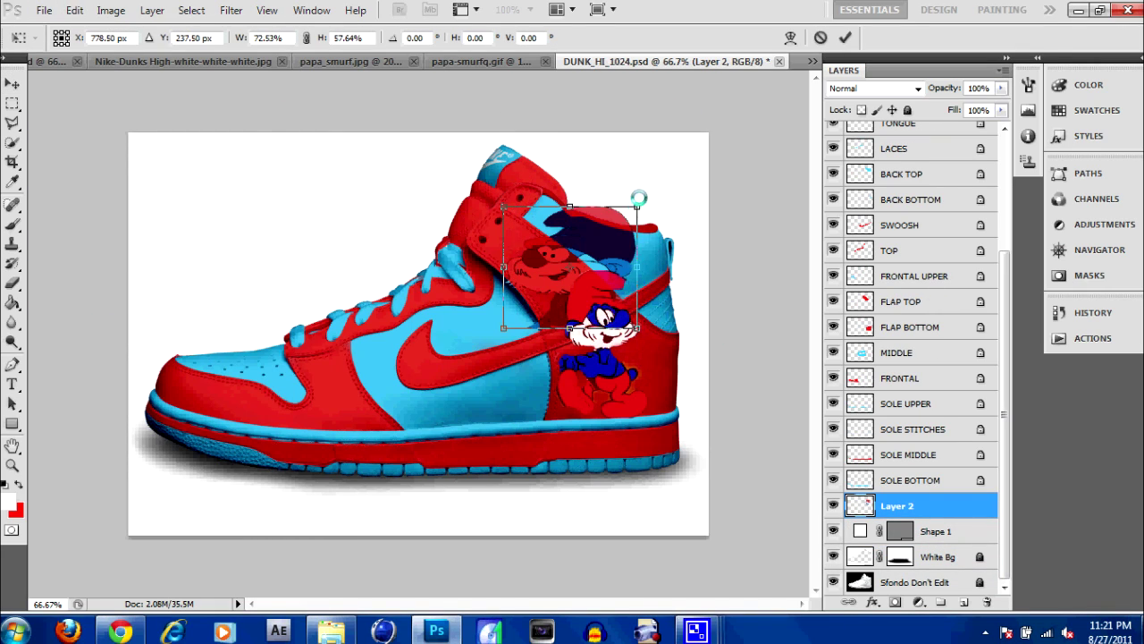
mouse_move(590, 268)
left_mouse_down()
mouse_move(629, 213)
mouse_move(617, 192)
left_mouse_up()
key("v")
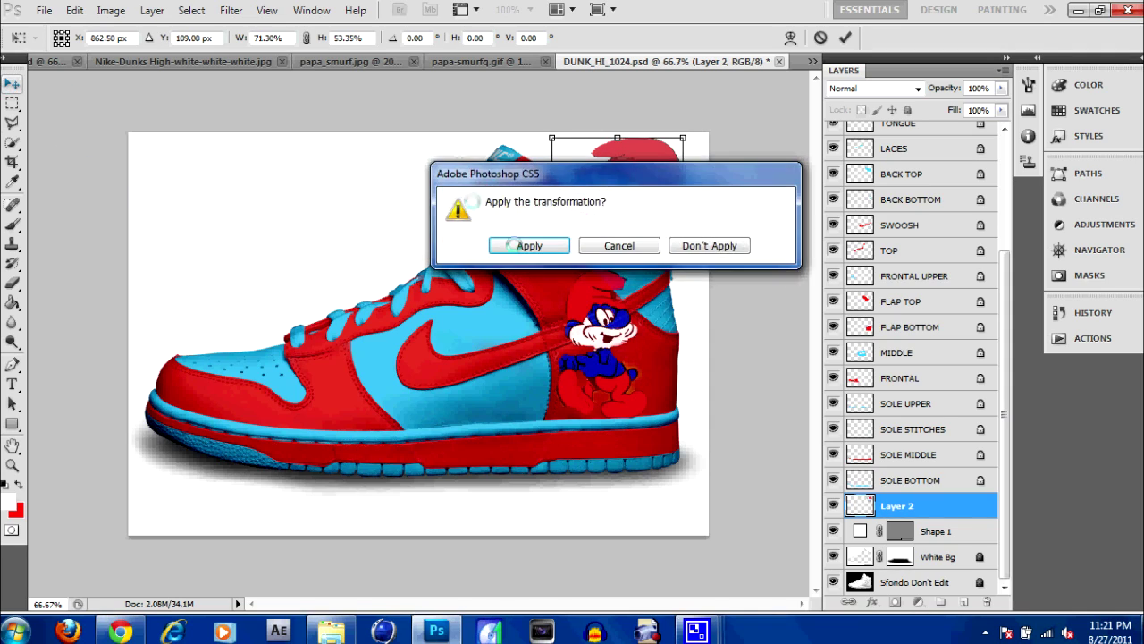
key("Return")
Lasso the Smurf's lower body and move it off the canvas so only his head peeks out
left_click(13, 123)
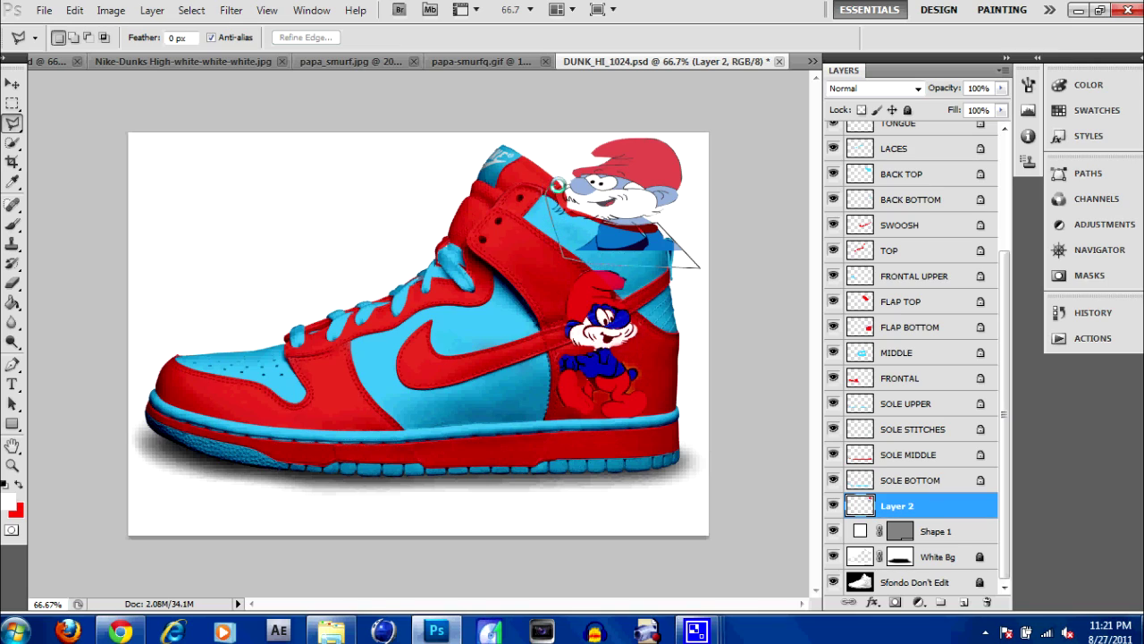
double_click(600, 217)
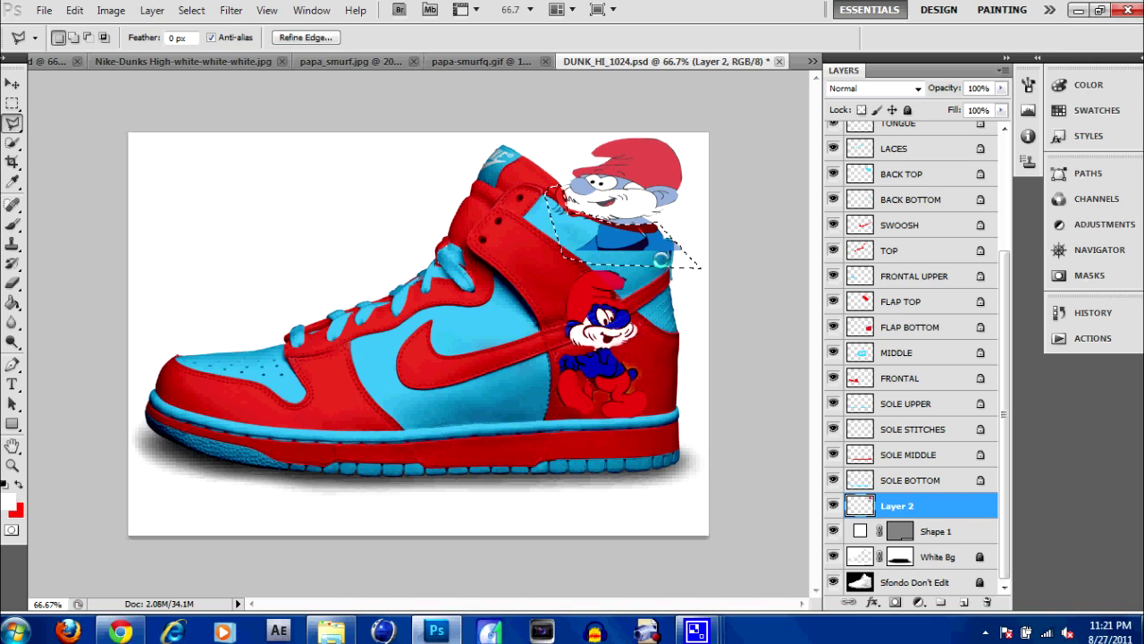
key("v")
left_click_drag(626, 240, 311, 110)
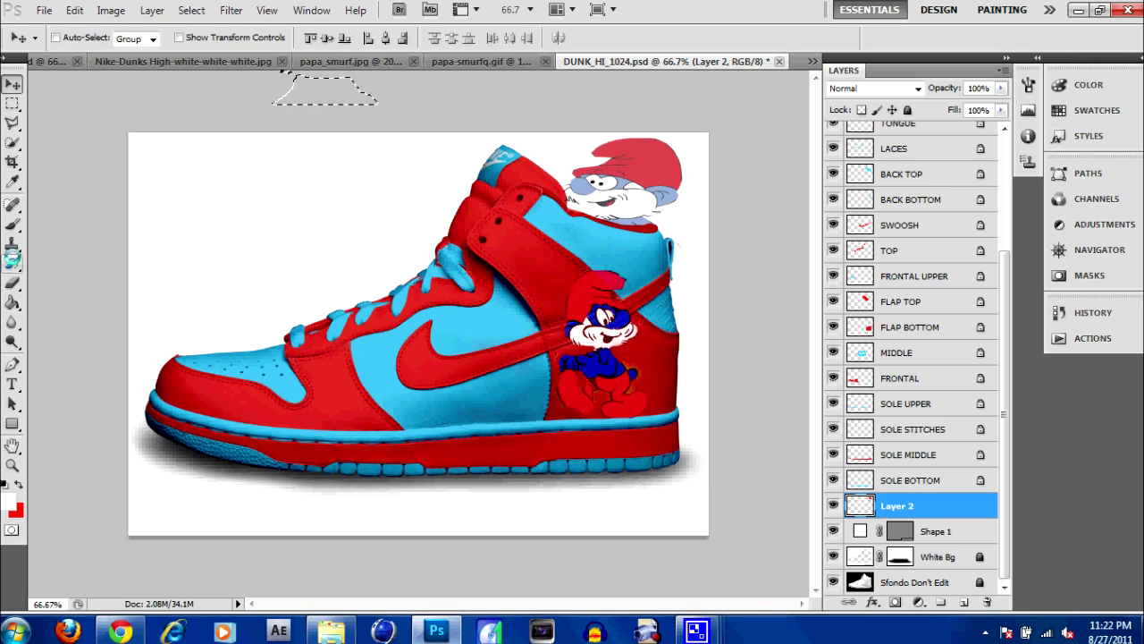
left_click(13, 123)
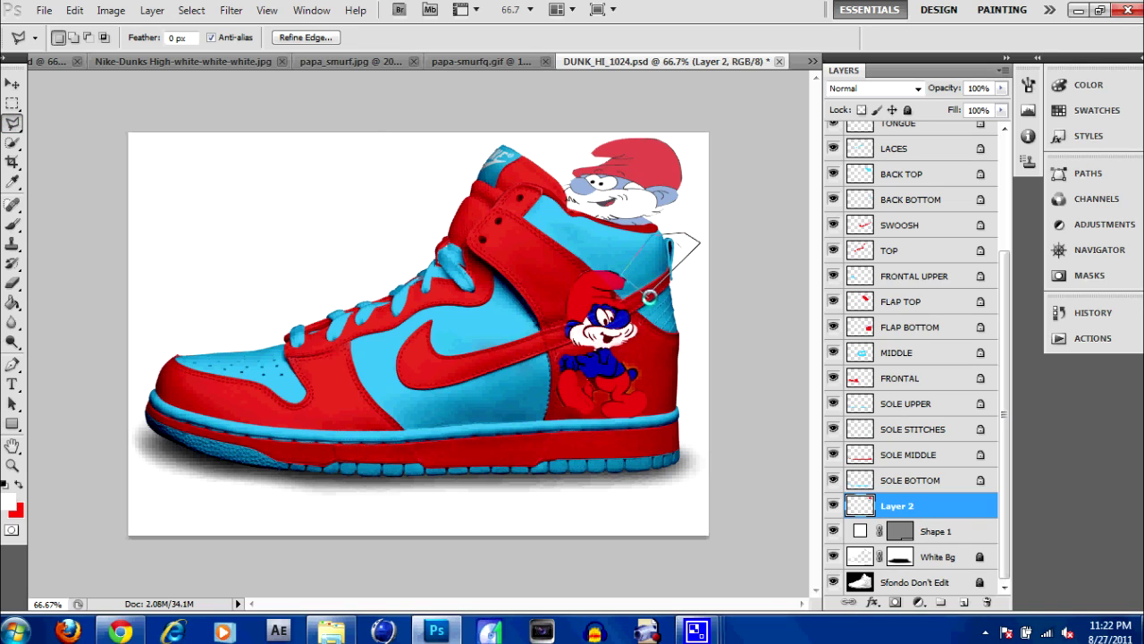
key("v")
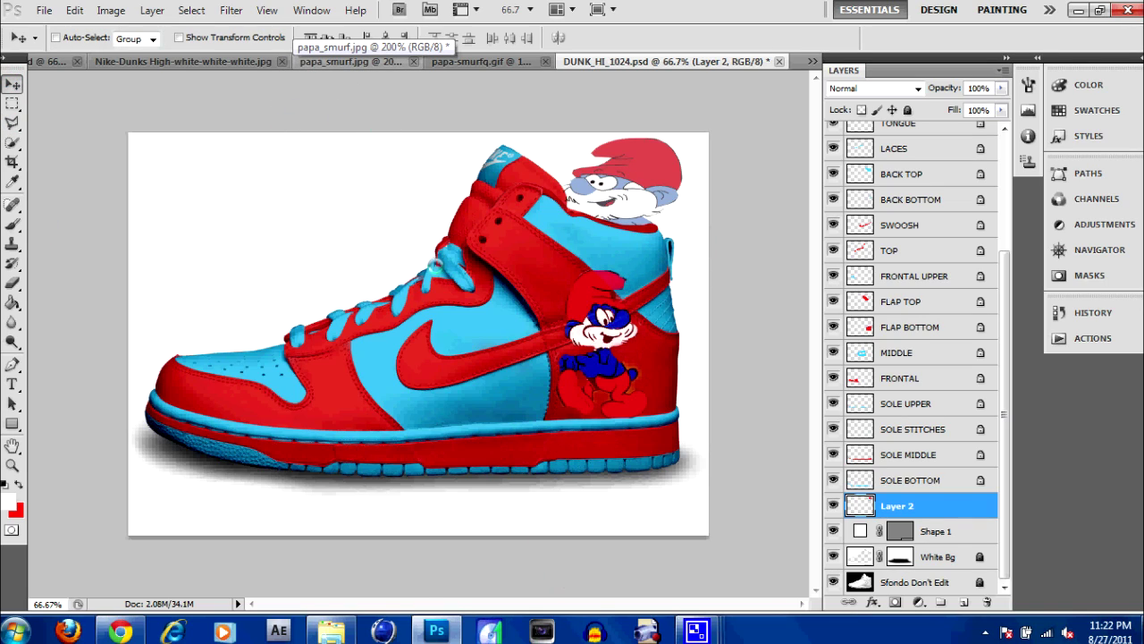
left_click(887, 87)
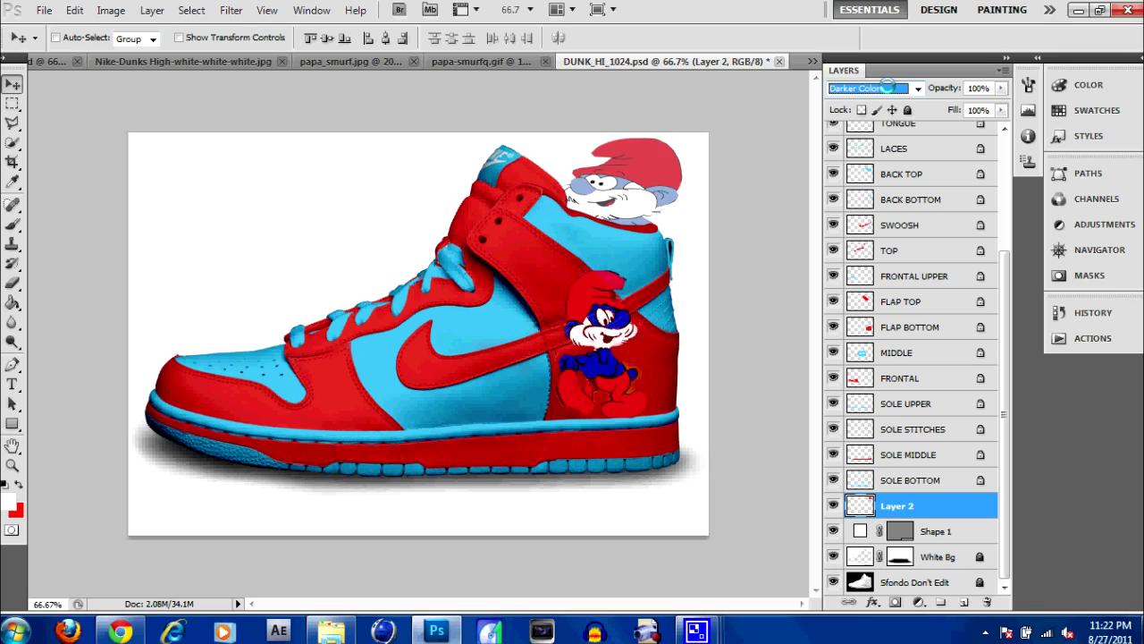
scroll(887, 88, "down", 2)
scroll(887, 87, "down", 3)
scroll(887, 88, "down", 3)
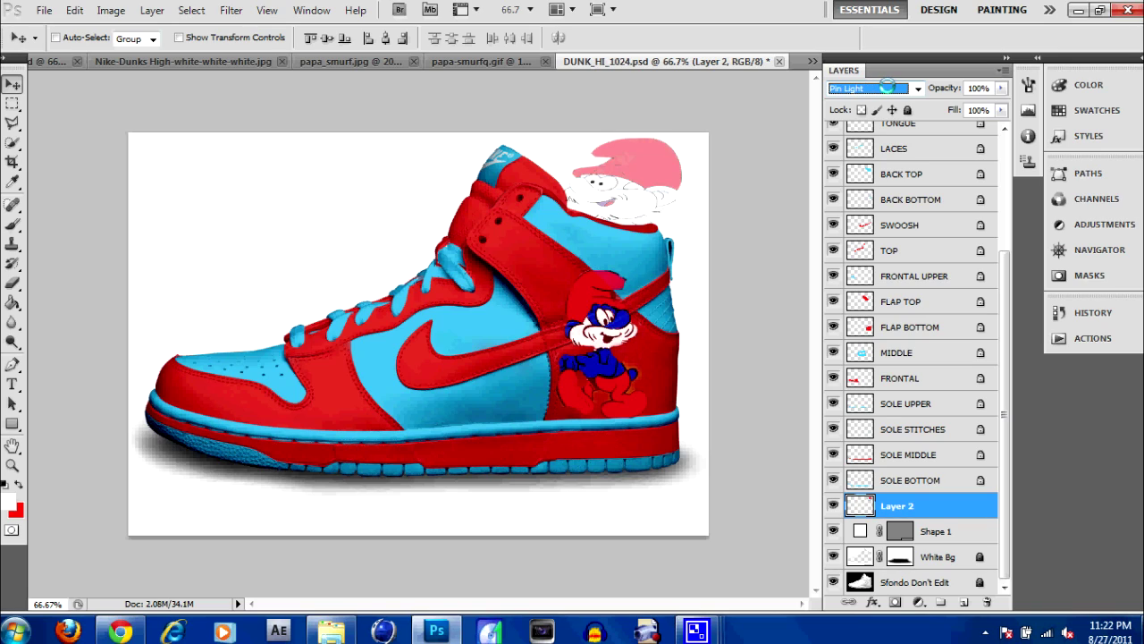
scroll(887, 87, "down", 3)
scroll(887, 87, "down", 2)
scroll(887, 88, "down", 1)
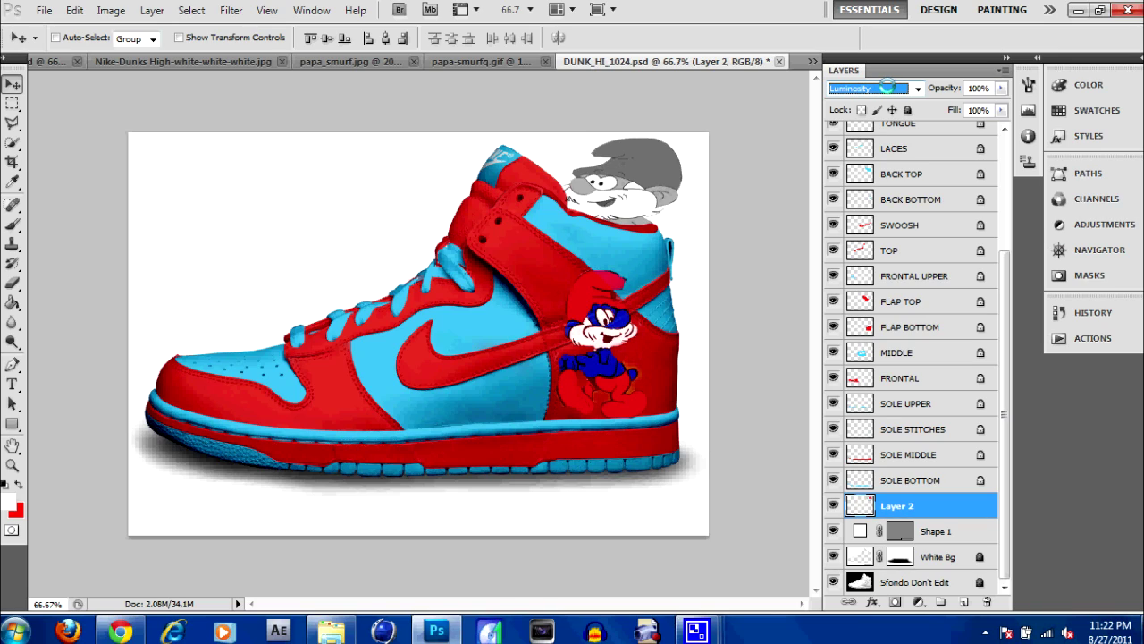
scroll(887, 88, "down", 1)
scroll(887, 88, "down", 1)
Save the design to the Desktop as a JPEG named 'Smurf Shoe'
left_click(41, 12)
left_click(54, 271)
left_click(669, 152)
type("Smu")
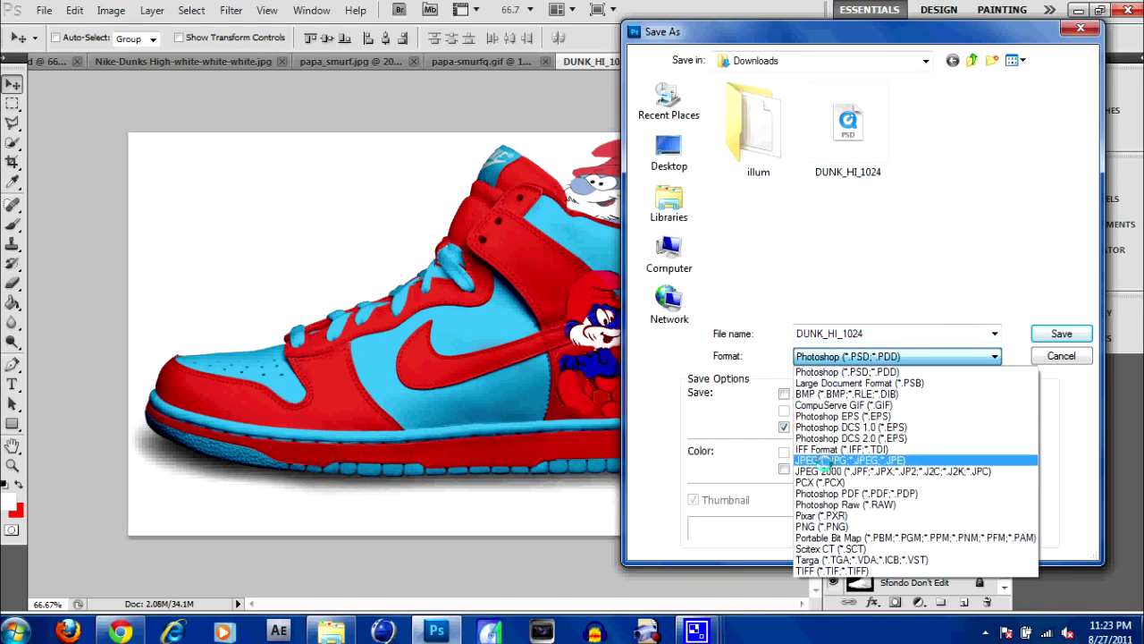
left_click(822, 461)
type("Smu")
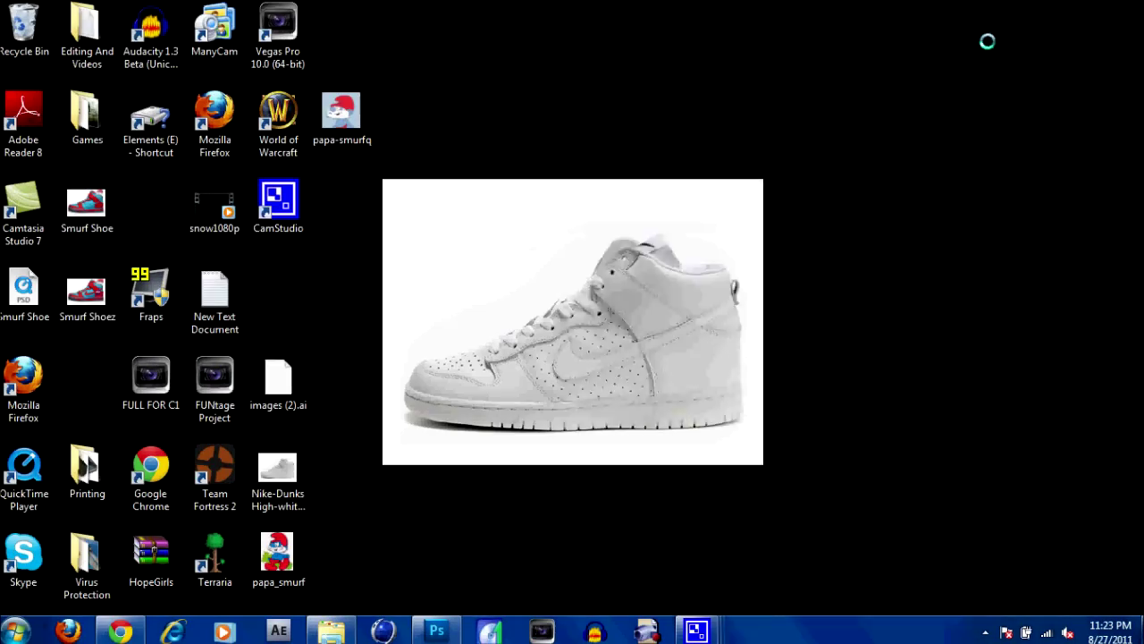
Preview Smurf Shoe in Windows Photo Viewer and set it as the desktop background
left_click(89, 222)
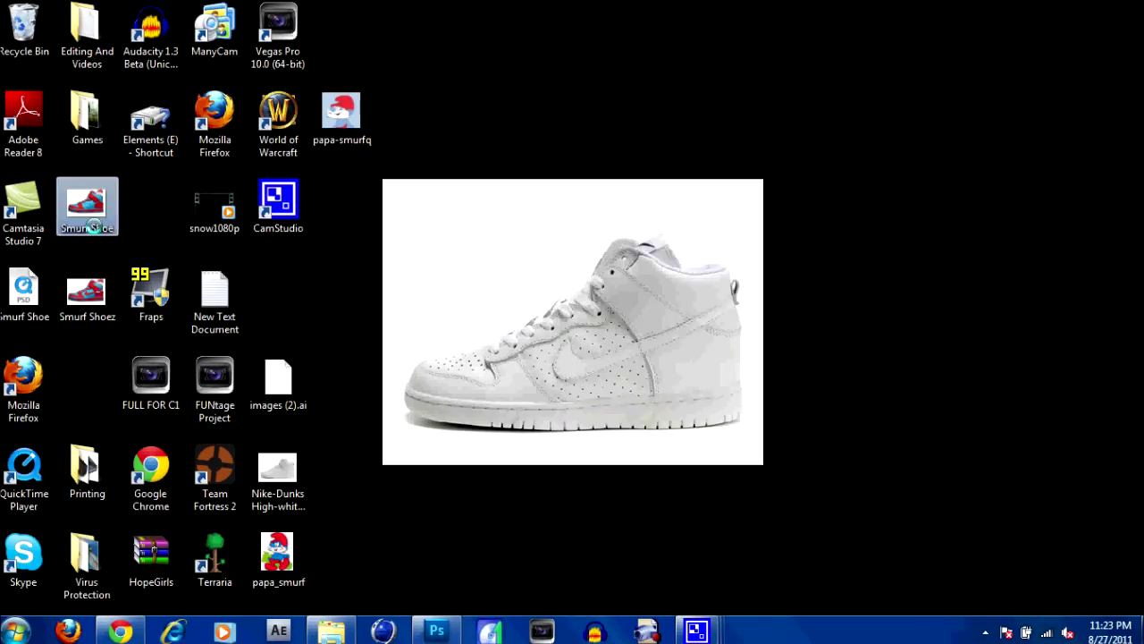
key("Escape")
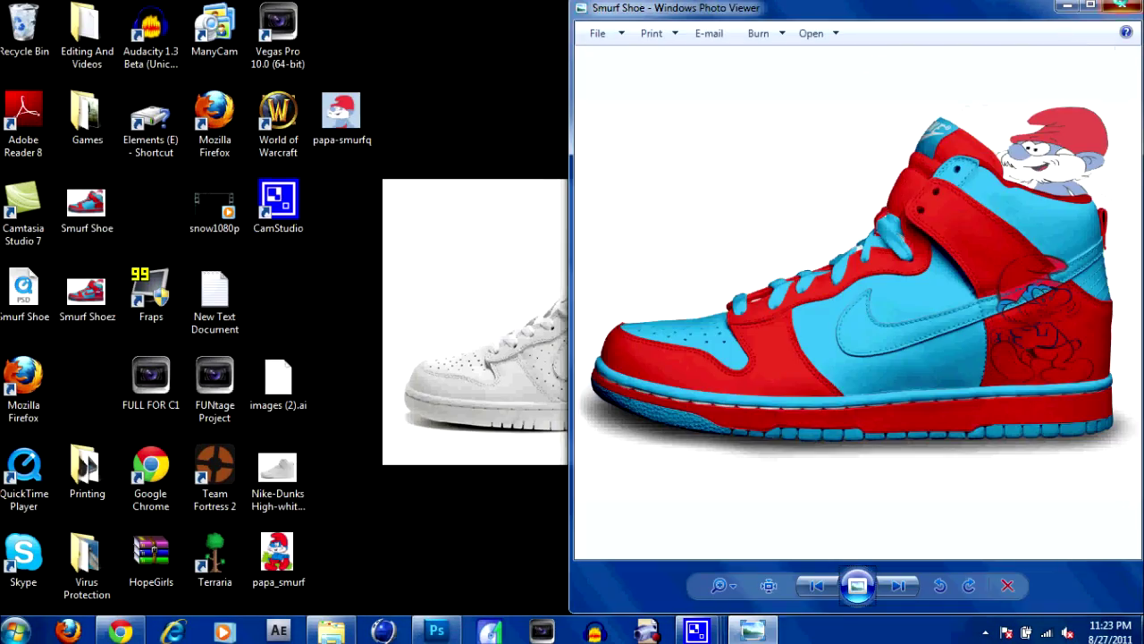
left_click(1132, 8)
right_click(107, 206)
left_click(206, 189)
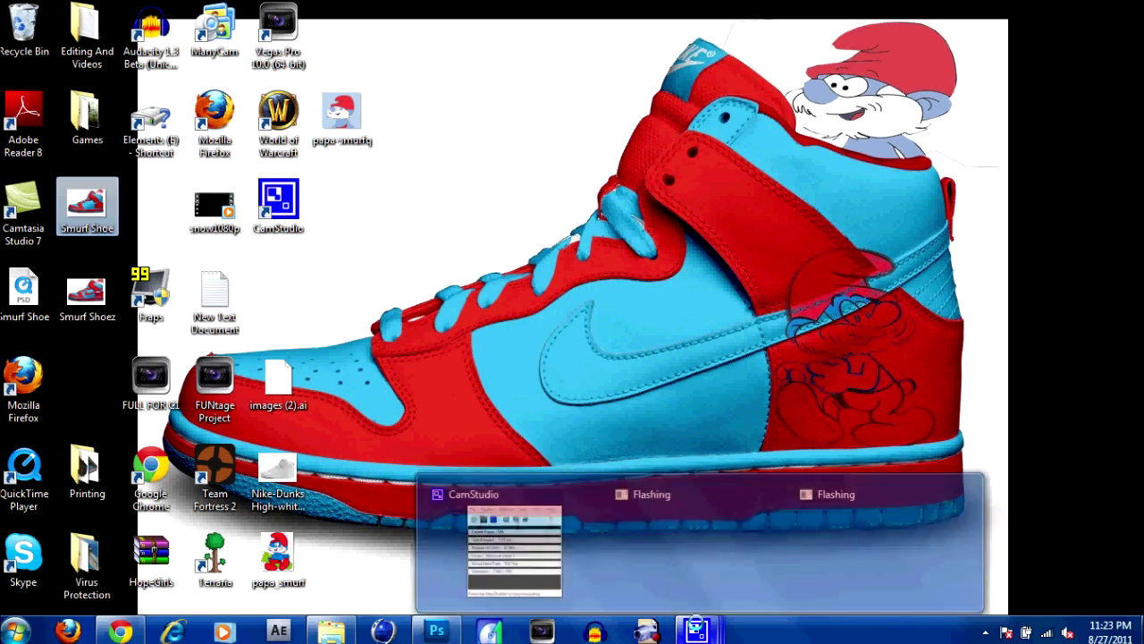